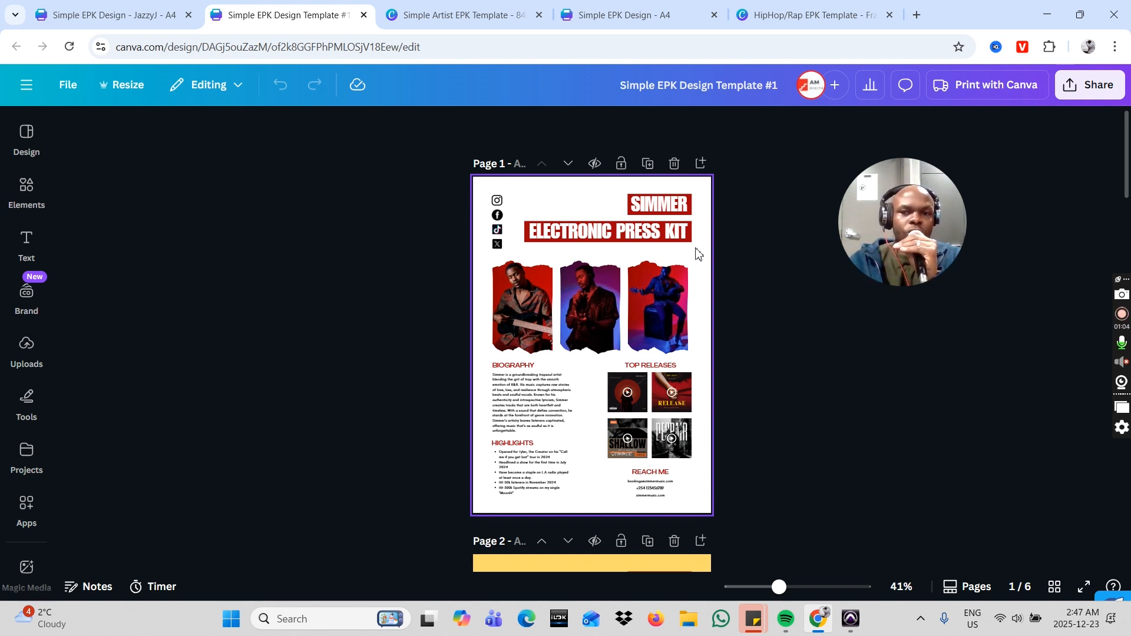
# Look through the press kit's color variations, zooming in to 50% to examine the white first page and the yellow second page.
pyautogui.scroll(-10, 697, 253)
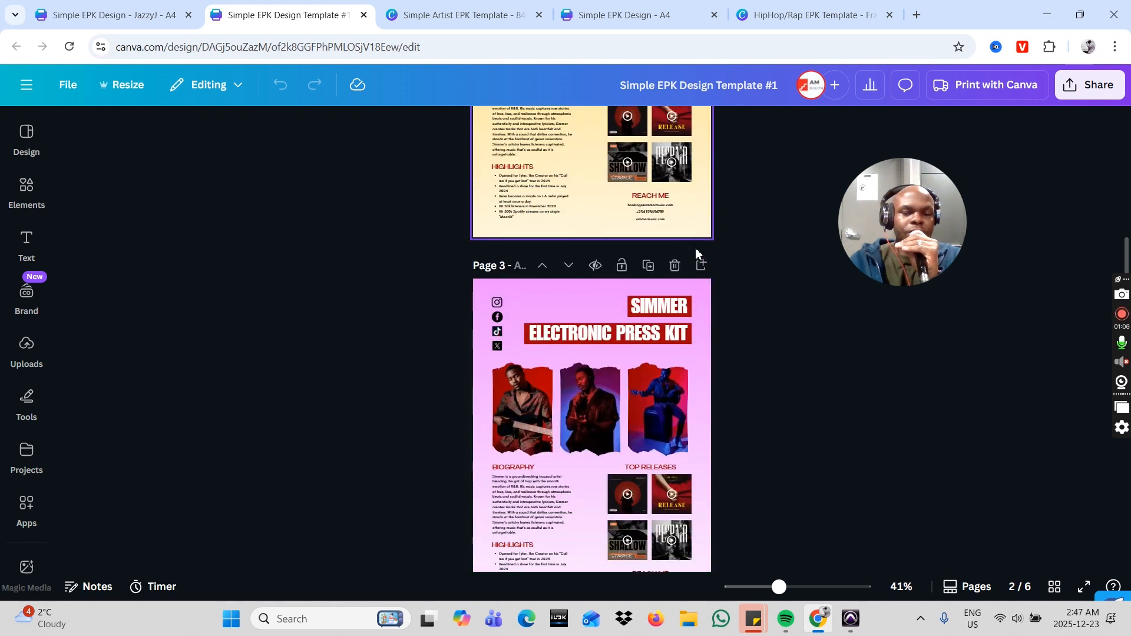
pyautogui.scroll(10, 696, 247)
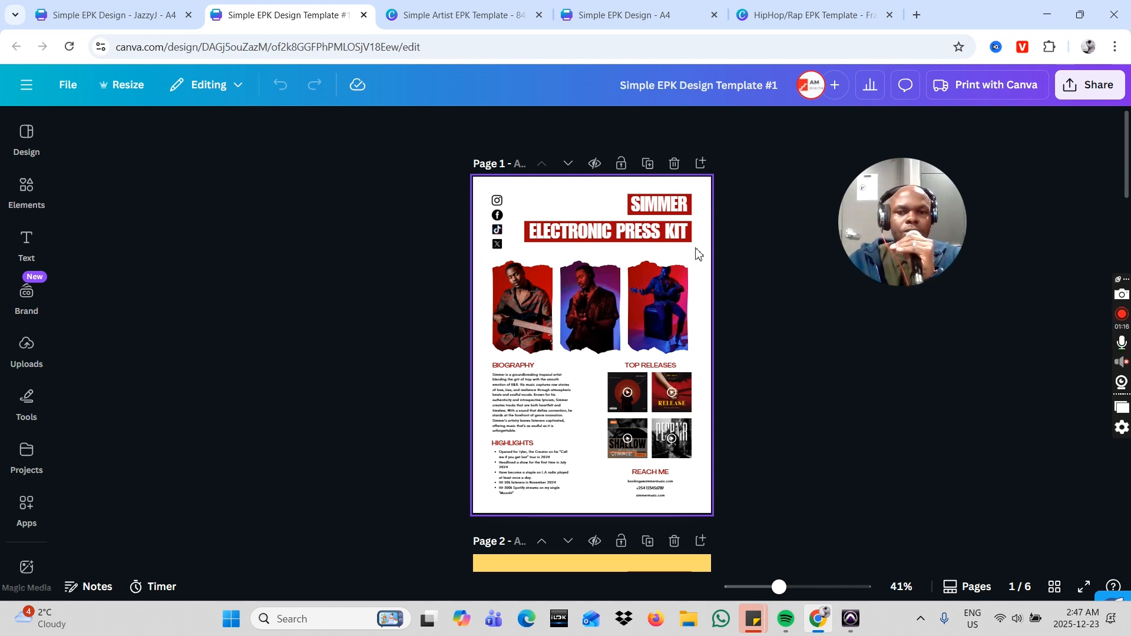
pyautogui.scroll(3, 698, 253)
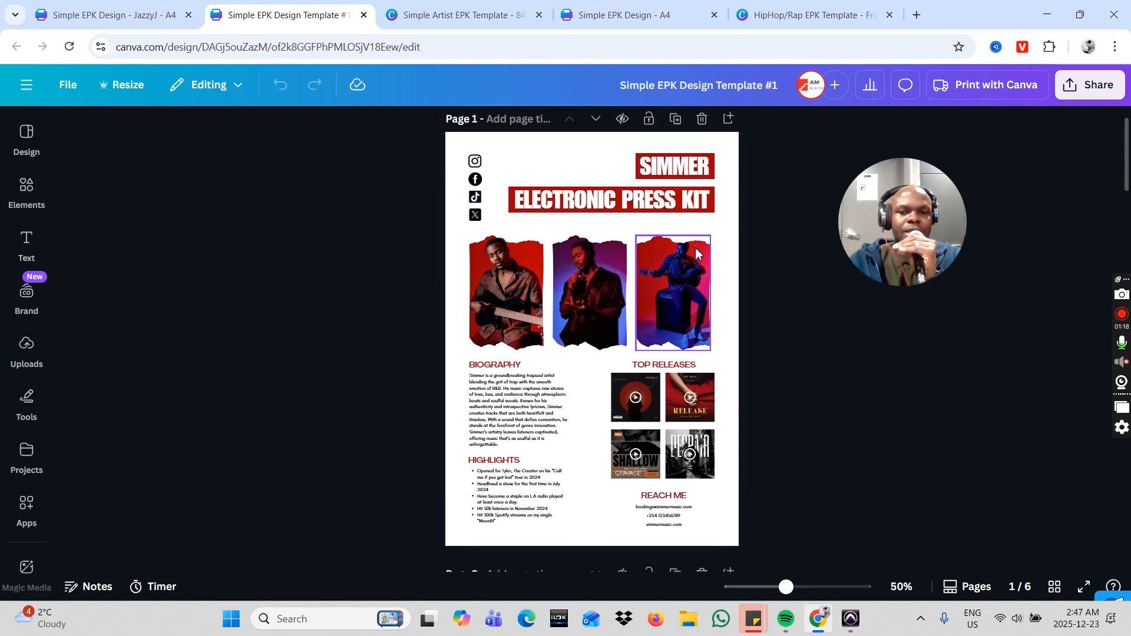
pyautogui.scroll(1, 698, 253)
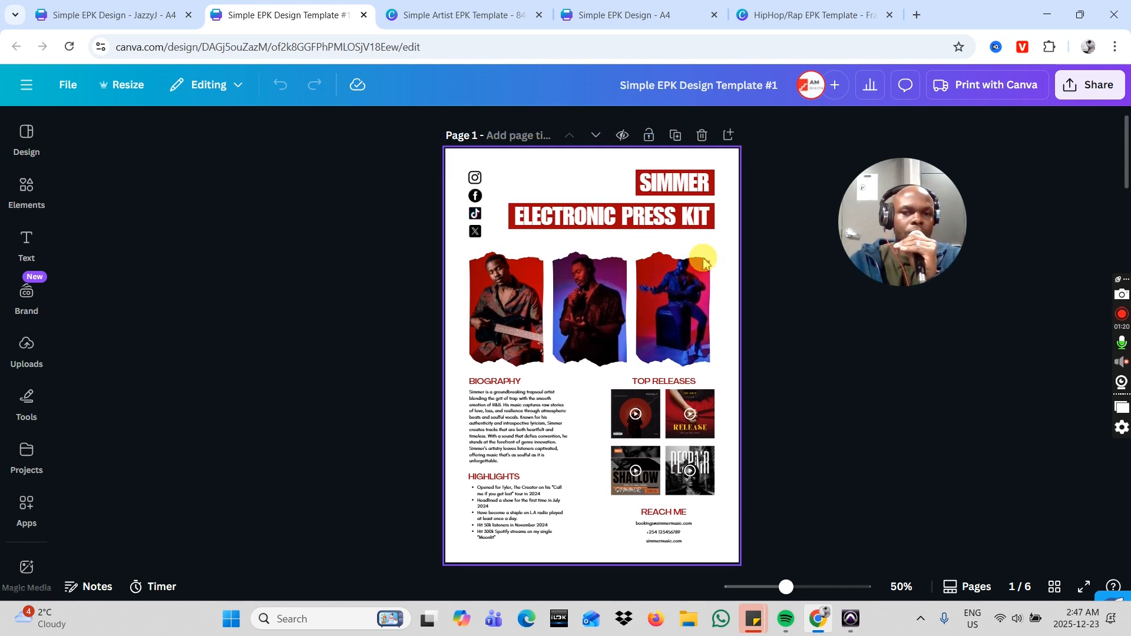
pyautogui.click(718, 274)
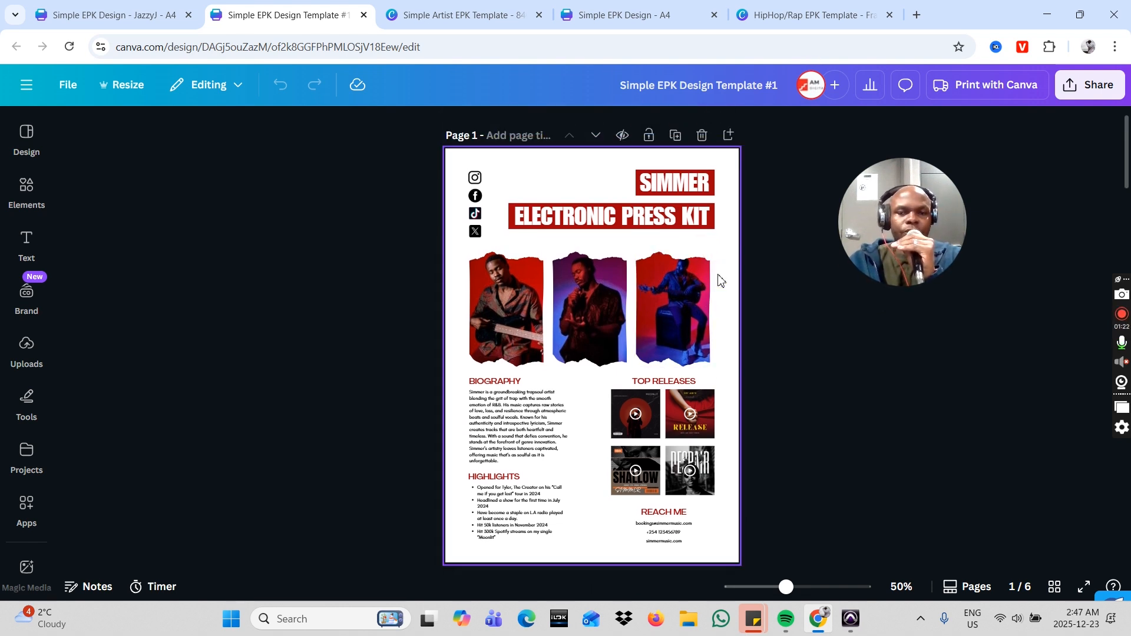
pyautogui.scroll(-8, 718, 275)
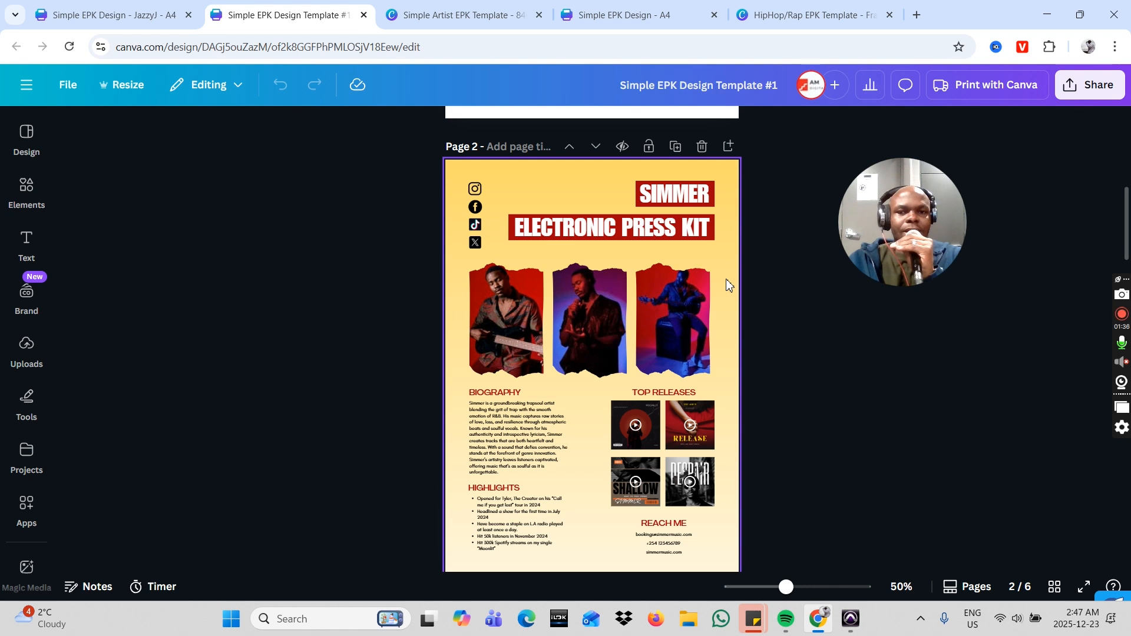
# Open the background color options for yellow page 2 and browse the full set of default gradient colors.
pyautogui.click(588, 181)
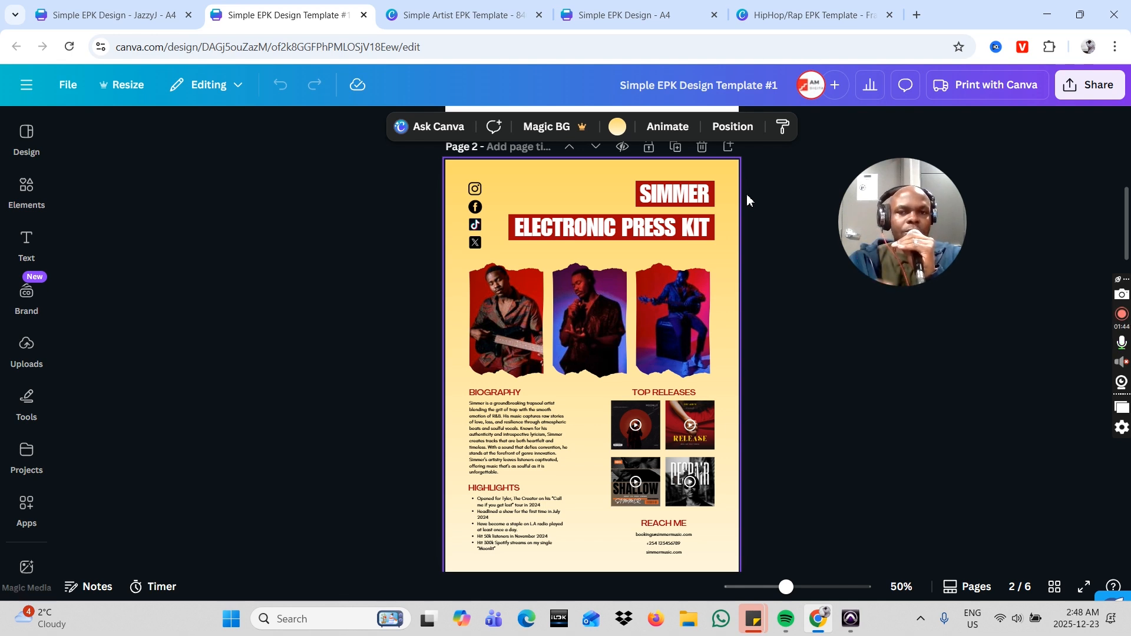
pyautogui.click(618, 130)
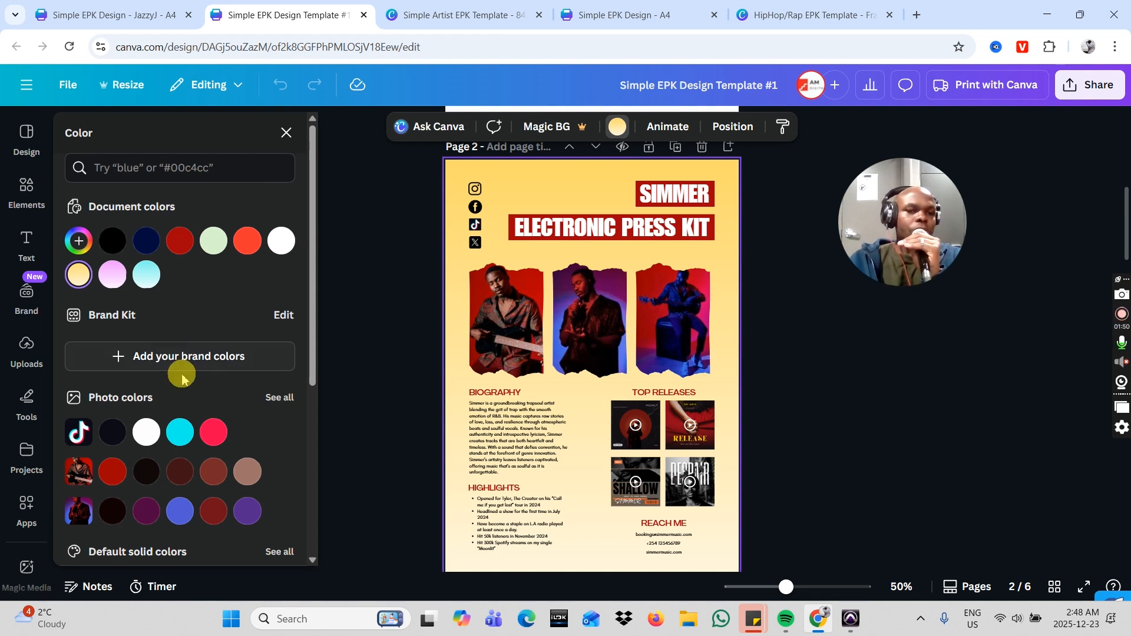
pyautogui.scroll(-3, 185, 375)
pyautogui.scroll(-1, 186, 380)
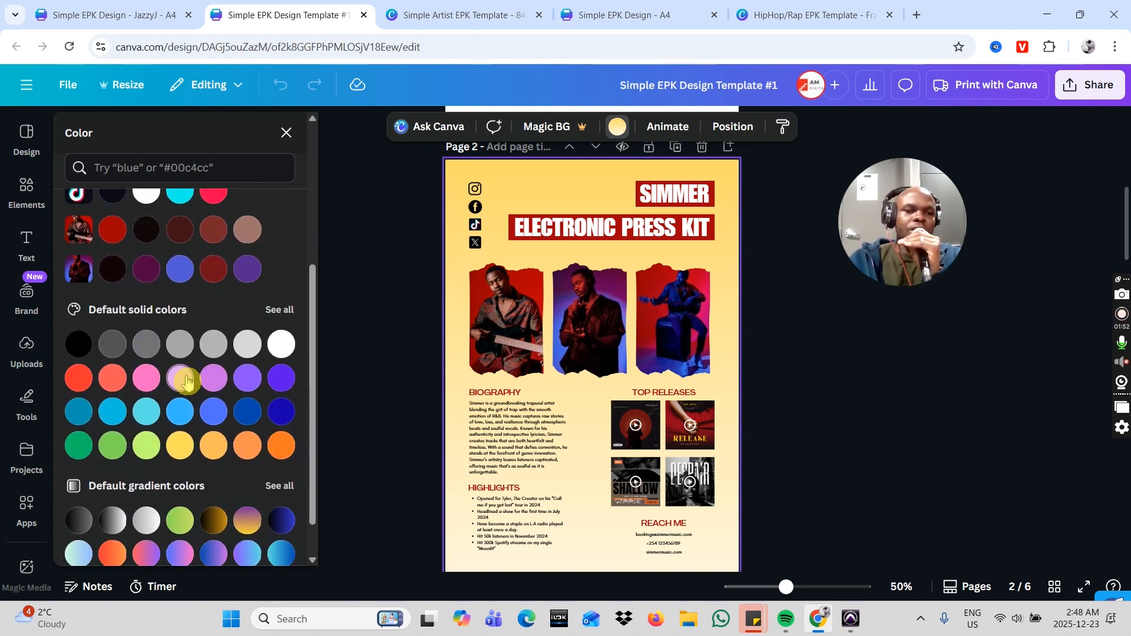
pyautogui.scroll(-1, 187, 382)
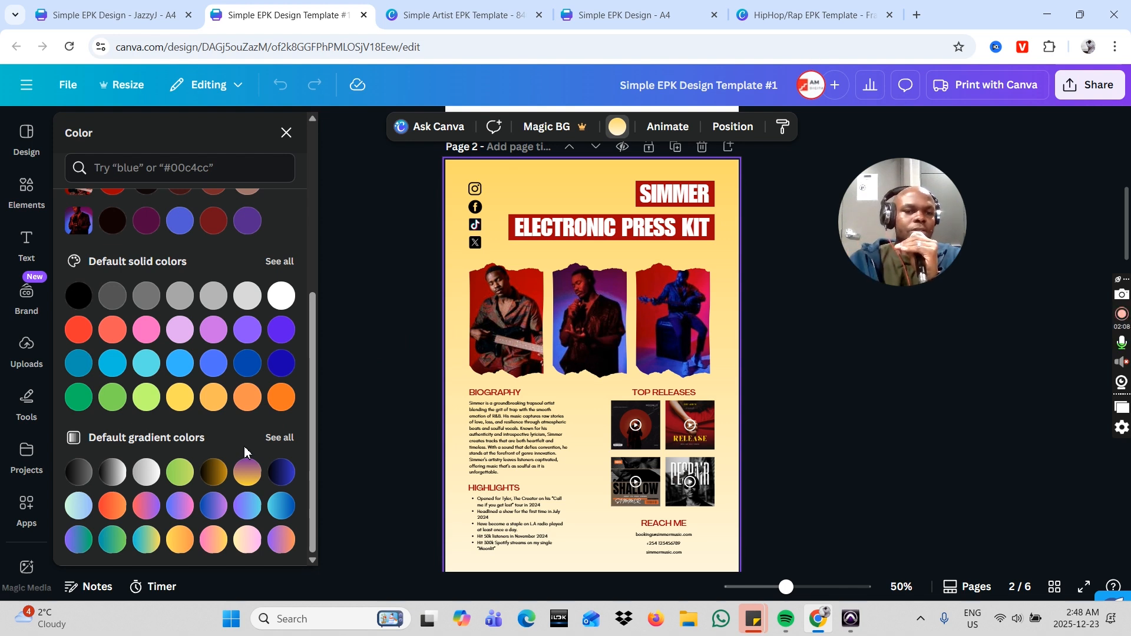
pyautogui.click(278, 437)
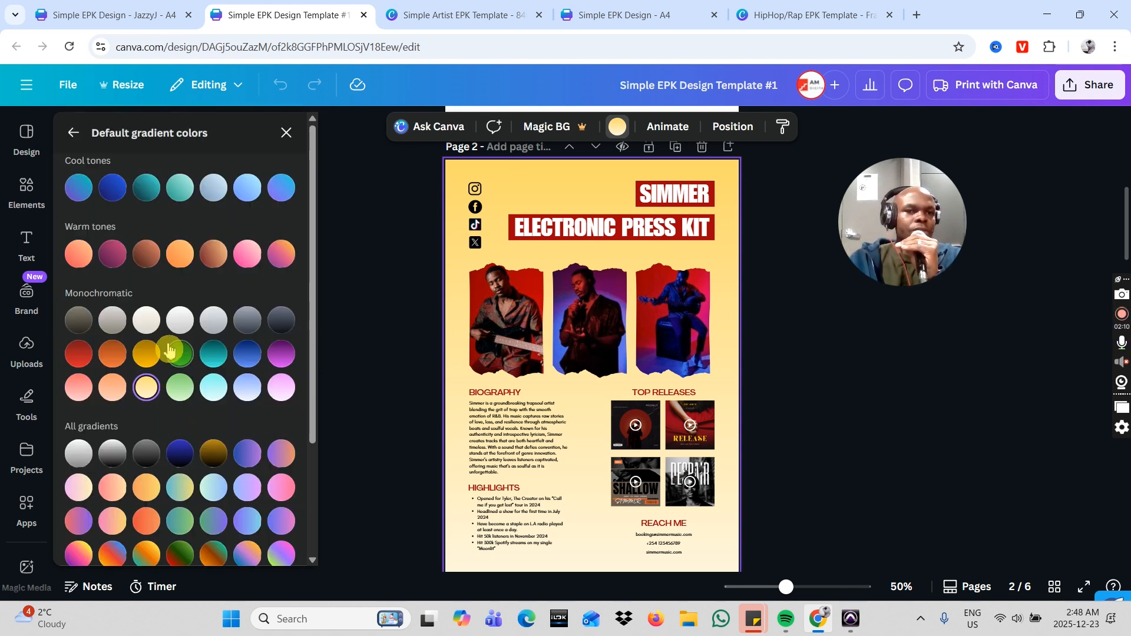
pyautogui.scroll(-3, 170, 350)
pyautogui.scroll(3, 169, 350)
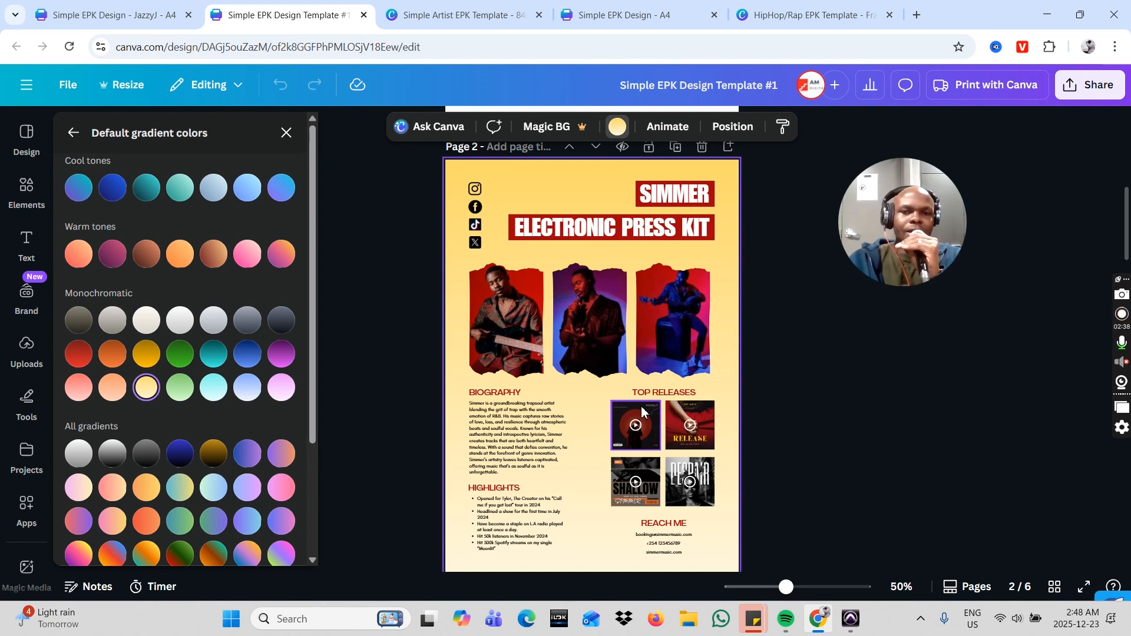
# Try the dark blue-to-black gradient as page 2's background, and undo it.
pyautogui.click(180, 453)
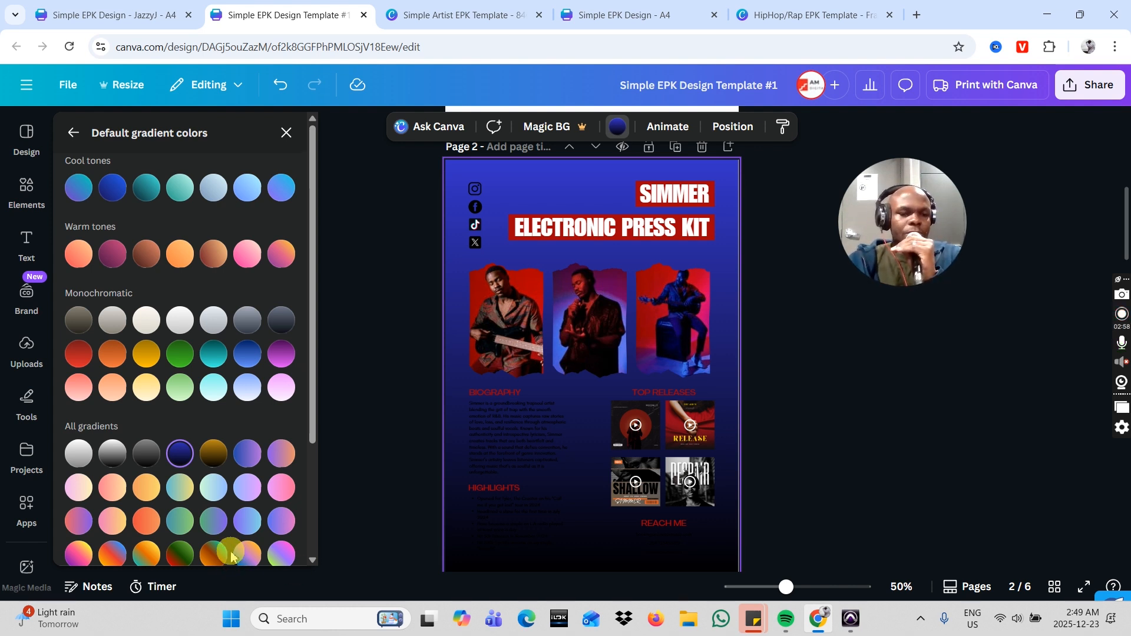
pyautogui.hotkey('ctrl', 'z')
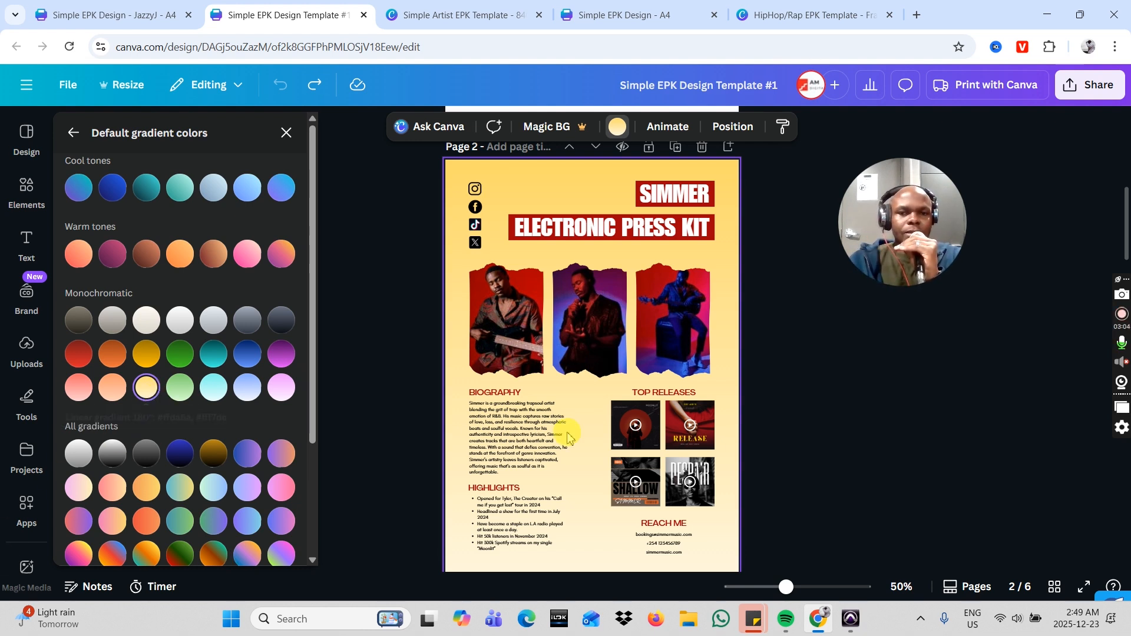
# Select the backgrounds of pages 3 and 4 in turn to examine which default gradient each one uses.
pyautogui.scroll(-2, 571, 436)
pyautogui.scroll(-10, 570, 436)
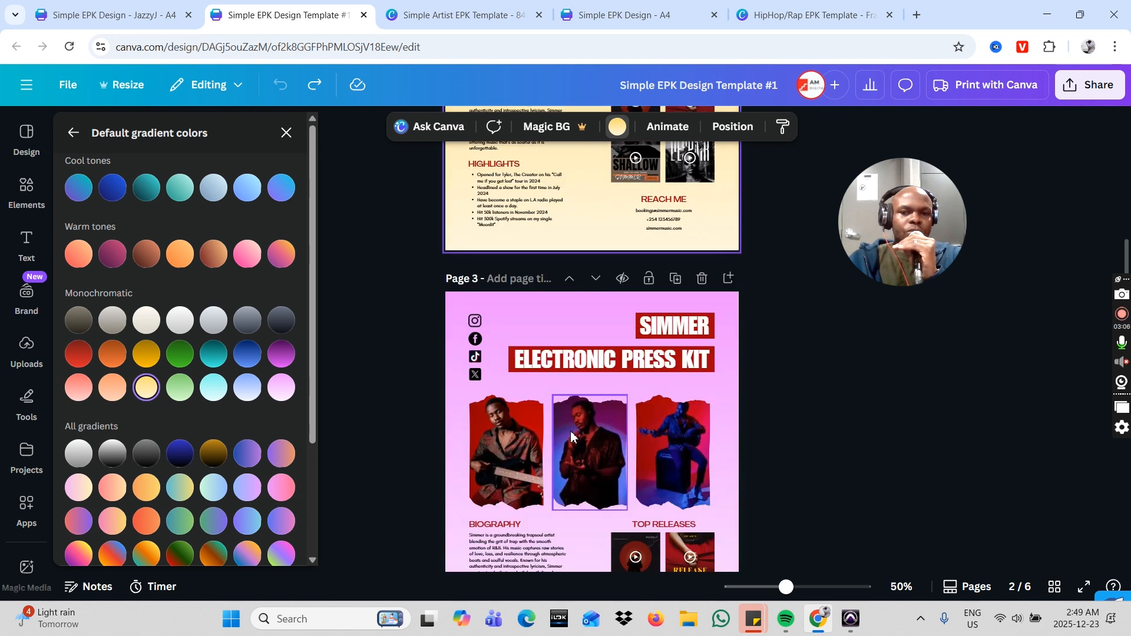
pyautogui.click(569, 192)
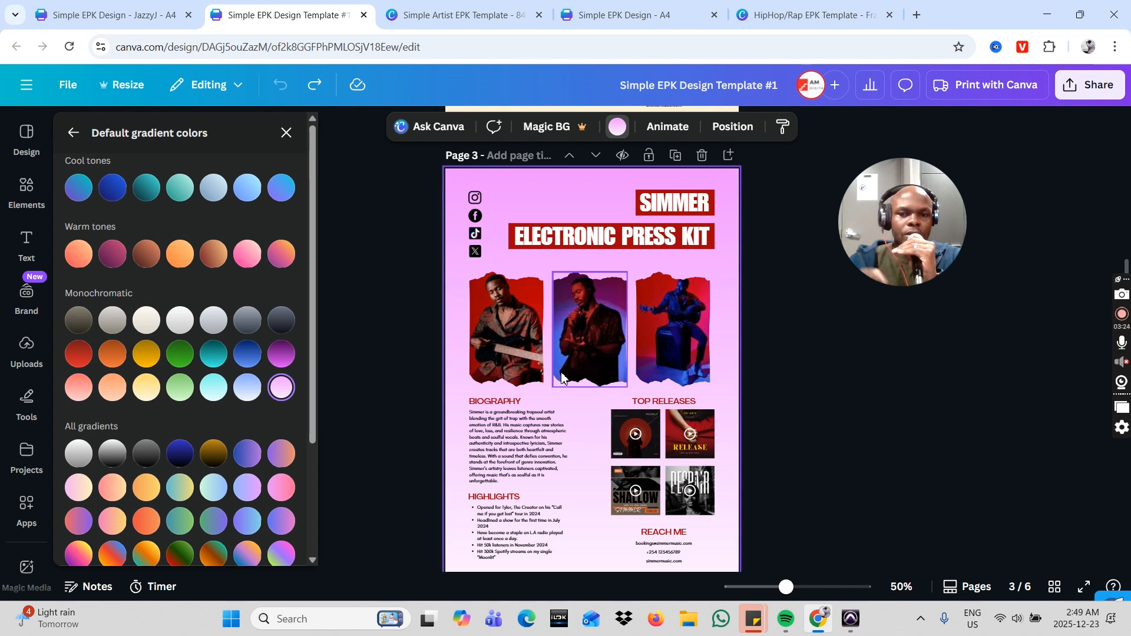
pyautogui.scroll(-8, 562, 377)
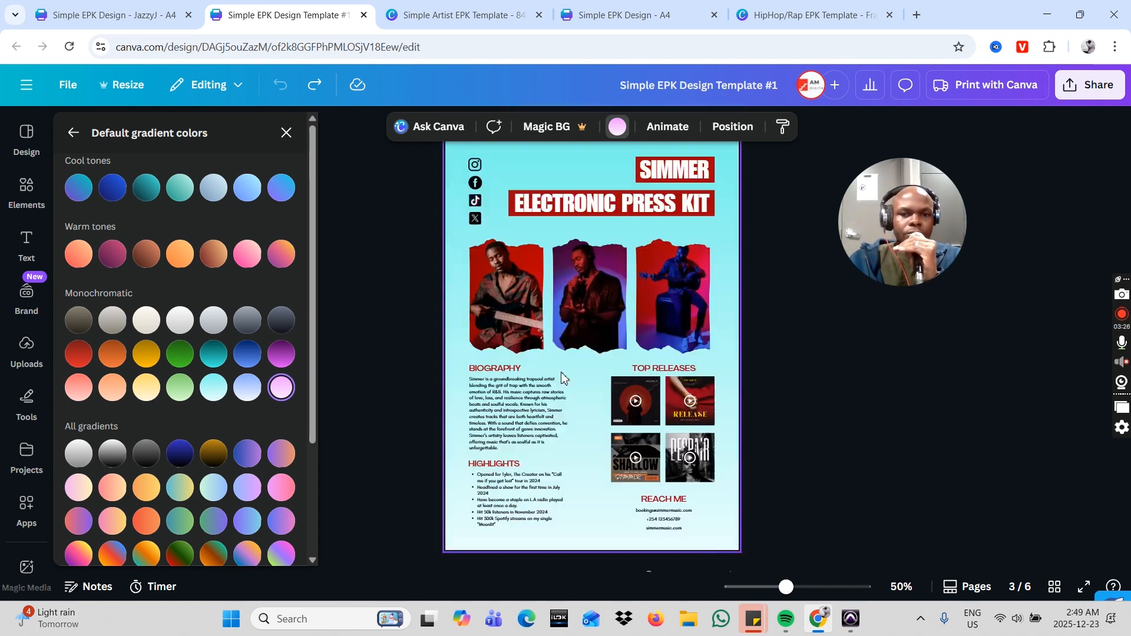
pyautogui.scroll(2, 561, 377)
pyautogui.scroll(-1, 562, 377)
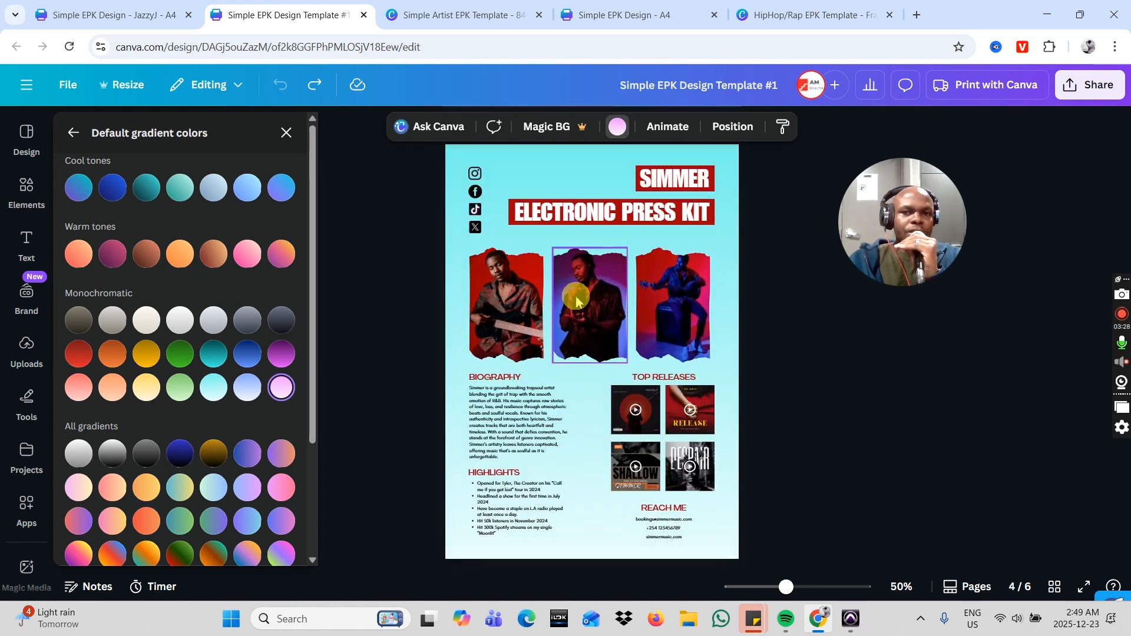
pyautogui.click(572, 180)
pyautogui.click(572, 180)
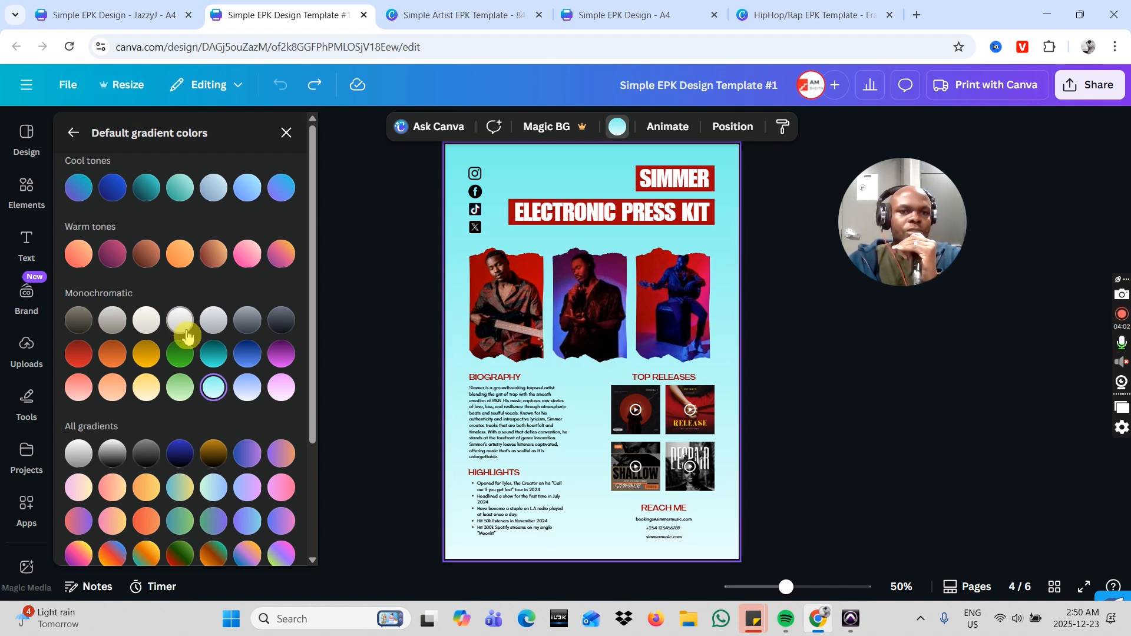
# Select page 5's background and examine its shade within the full set of default solid colors.
pyautogui.scroll(-1, 626, 529)
pyautogui.scroll(-6, 626, 529)
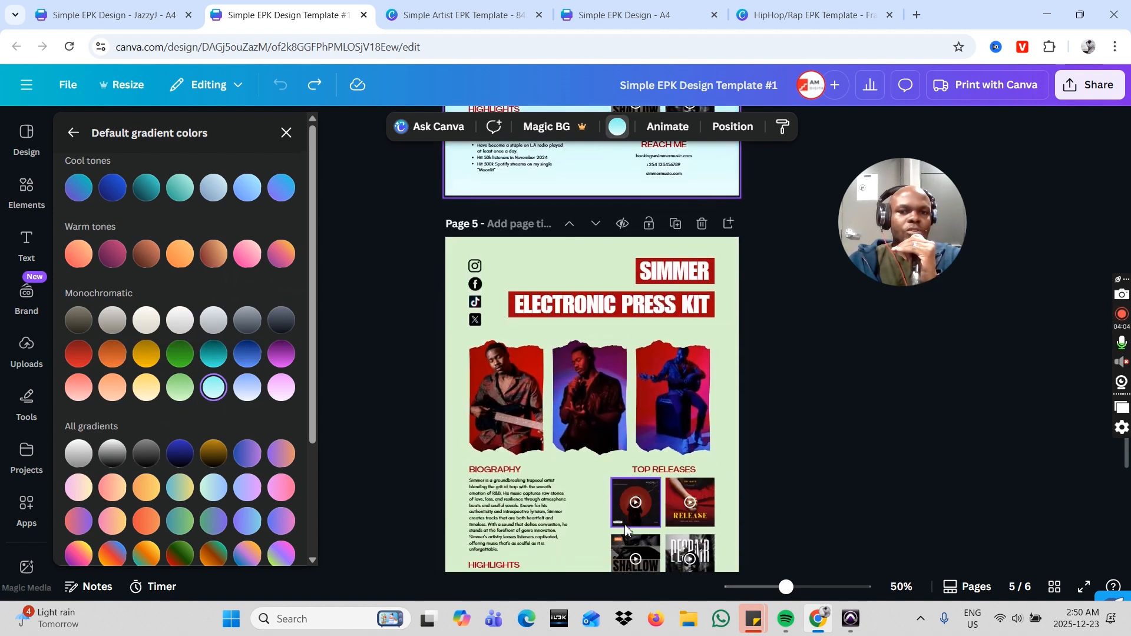
pyautogui.scroll(1, 626, 529)
pyautogui.click(572, 226)
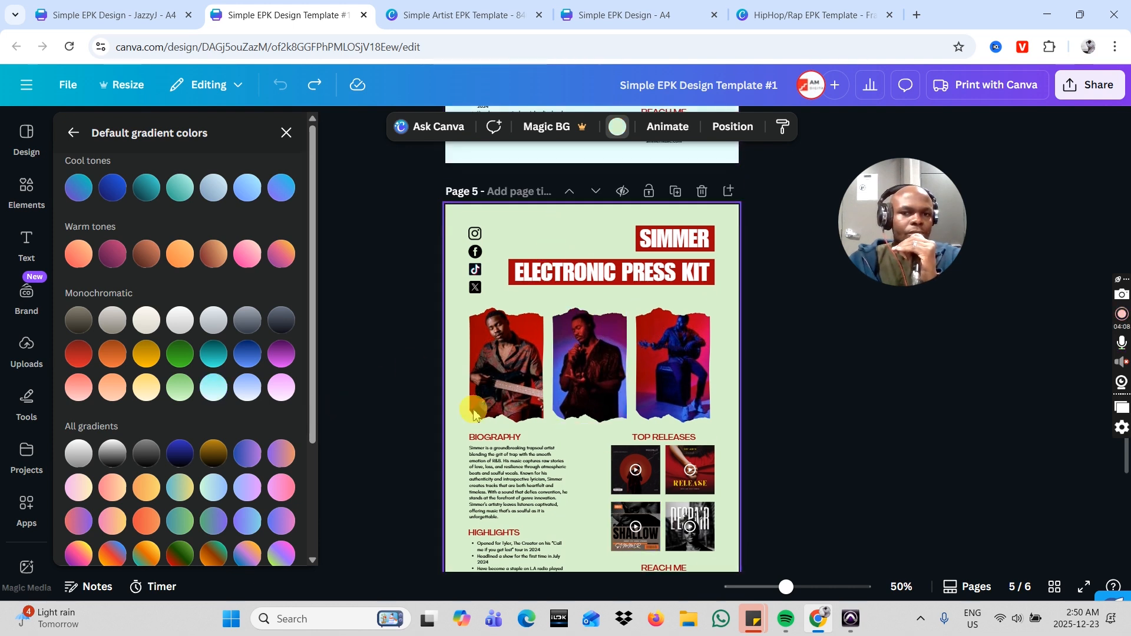
pyautogui.scroll(-5, 626, 424)
pyautogui.scroll(3, 626, 424)
pyautogui.scroll(1, 630, 426)
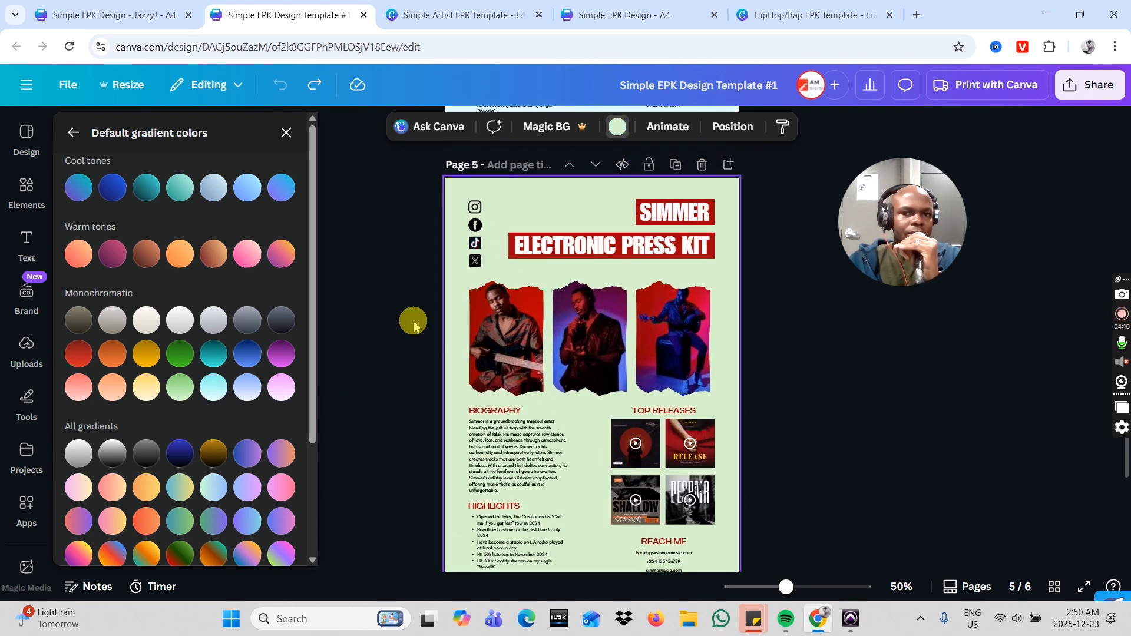
pyautogui.click(74, 141)
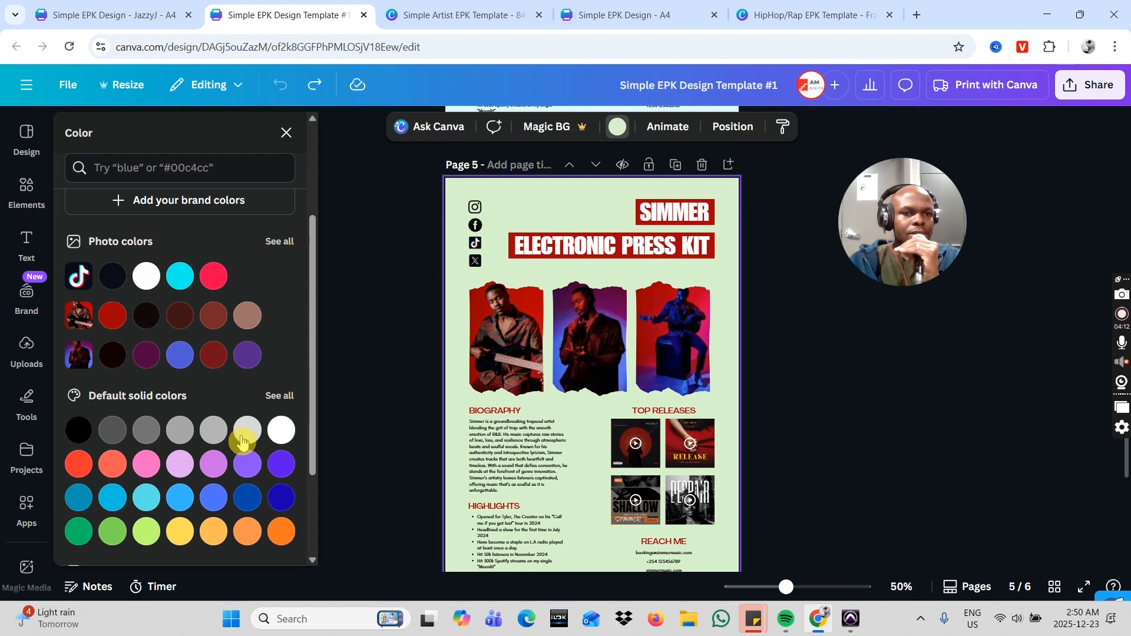
pyautogui.scroll(-3, 240, 437)
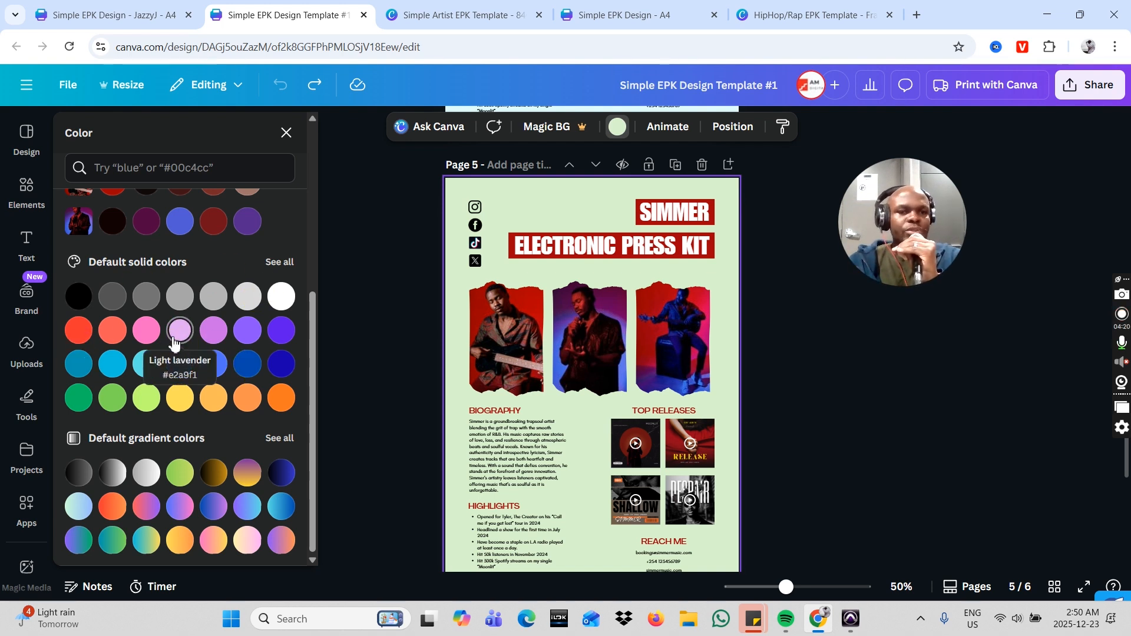
pyautogui.click(280, 263)
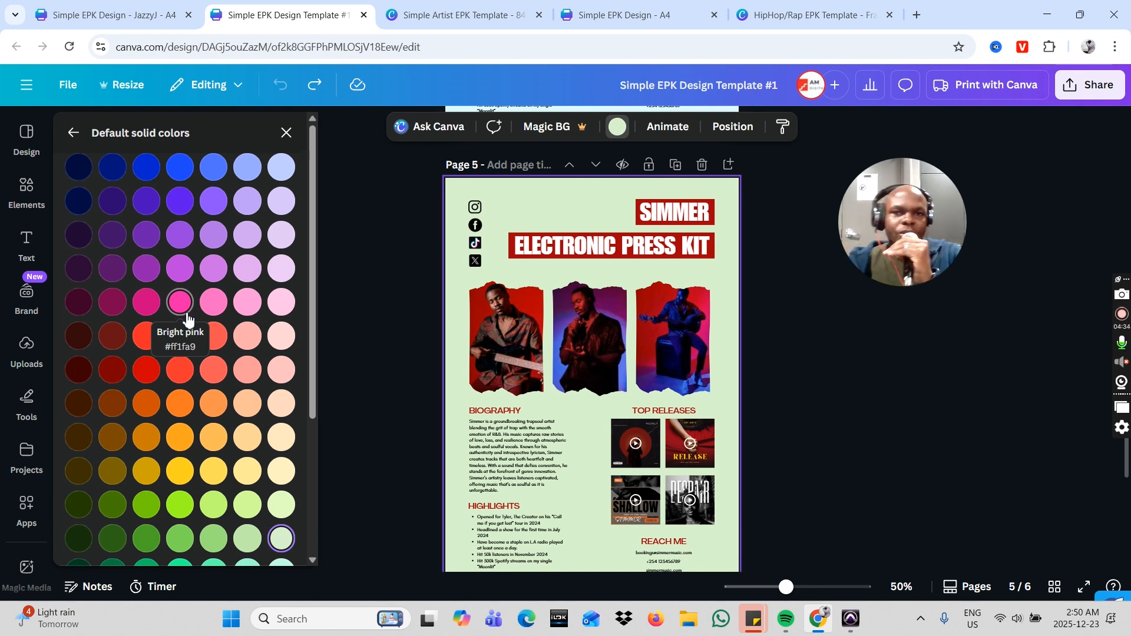
pyautogui.scroll(-2, 212, 413)
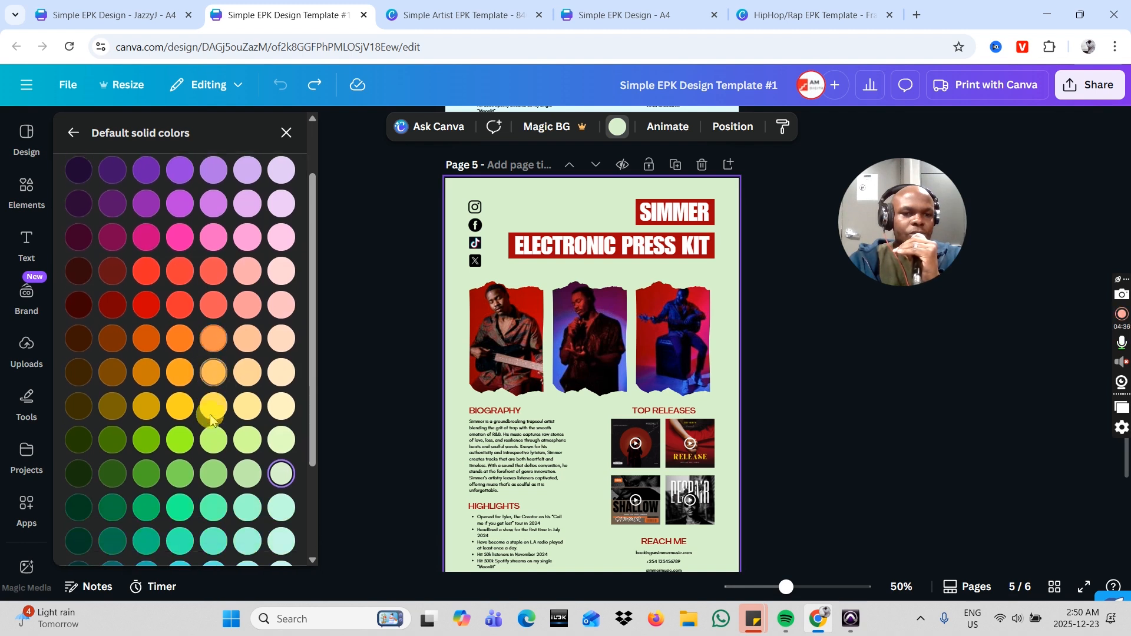
pyautogui.click(282, 425)
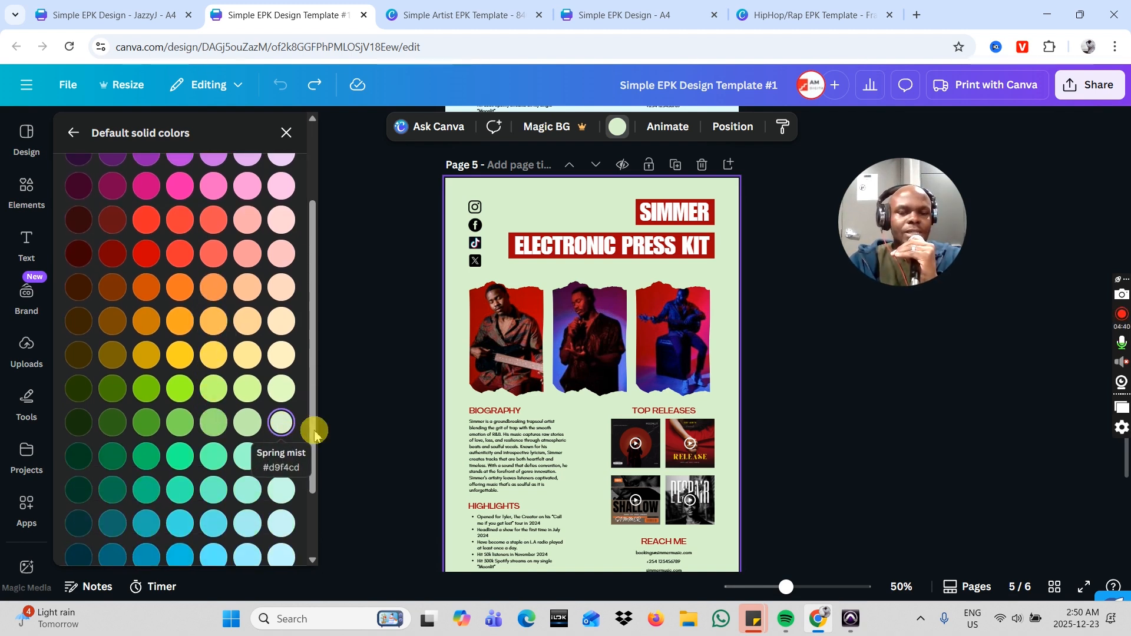
pyautogui.click(611, 395)
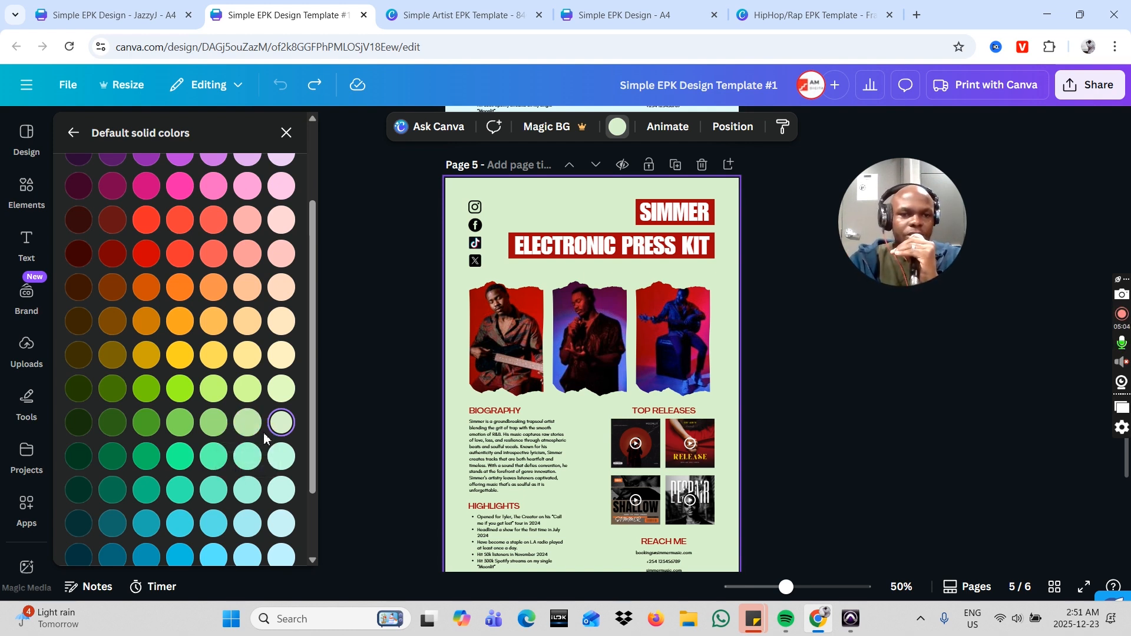
# Try pale peach, pale pink and pale lavender on page 5's background, and settle on the palest solid blue.
pyautogui.click(286, 297)
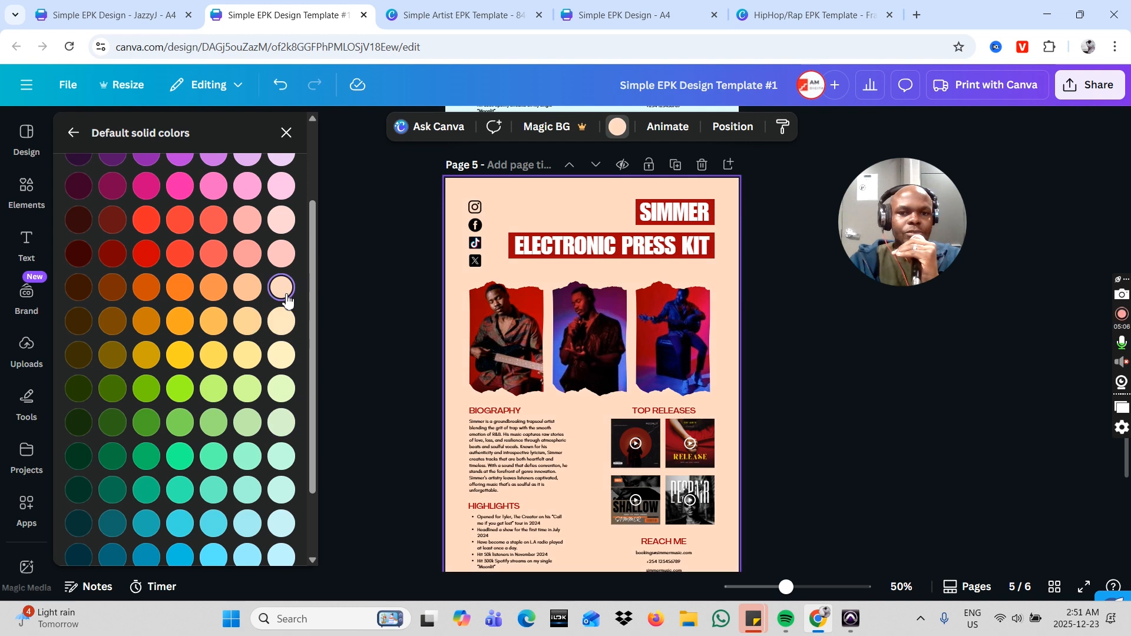
pyautogui.scroll(2, 280, 295)
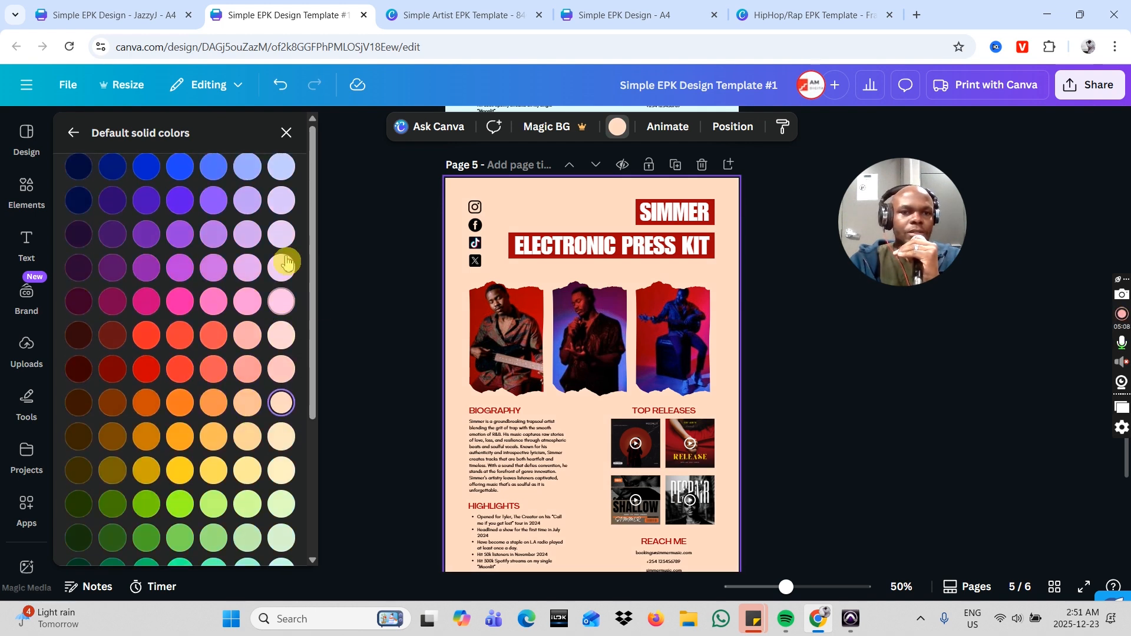
pyautogui.click(283, 268)
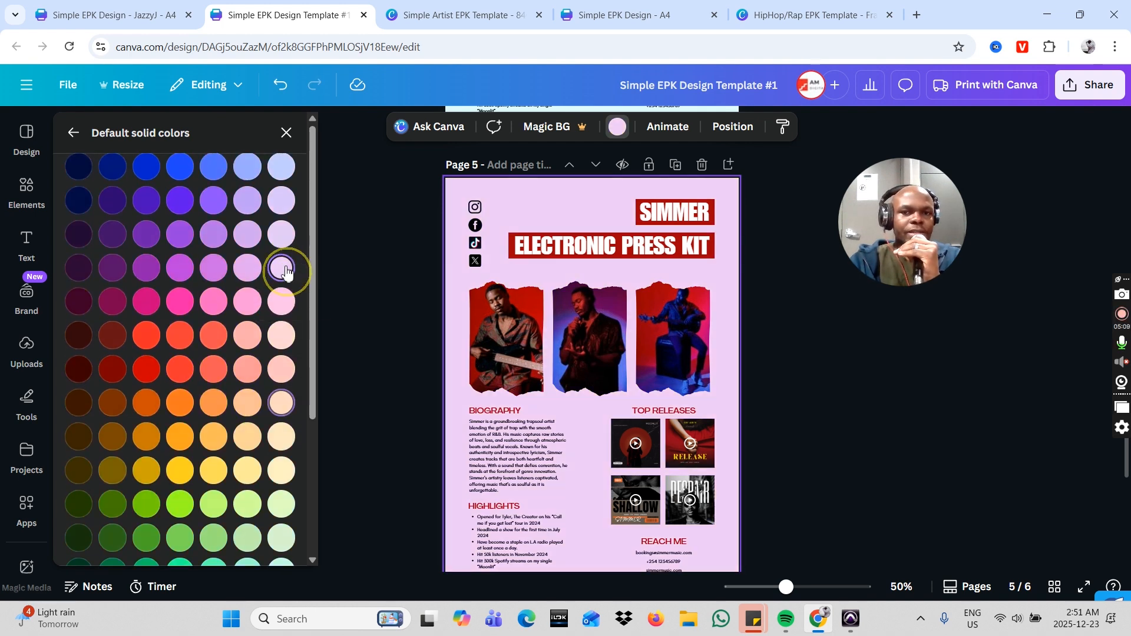
pyautogui.click(284, 204)
pyautogui.click(284, 172)
pyautogui.scroll(-2, 271, 254)
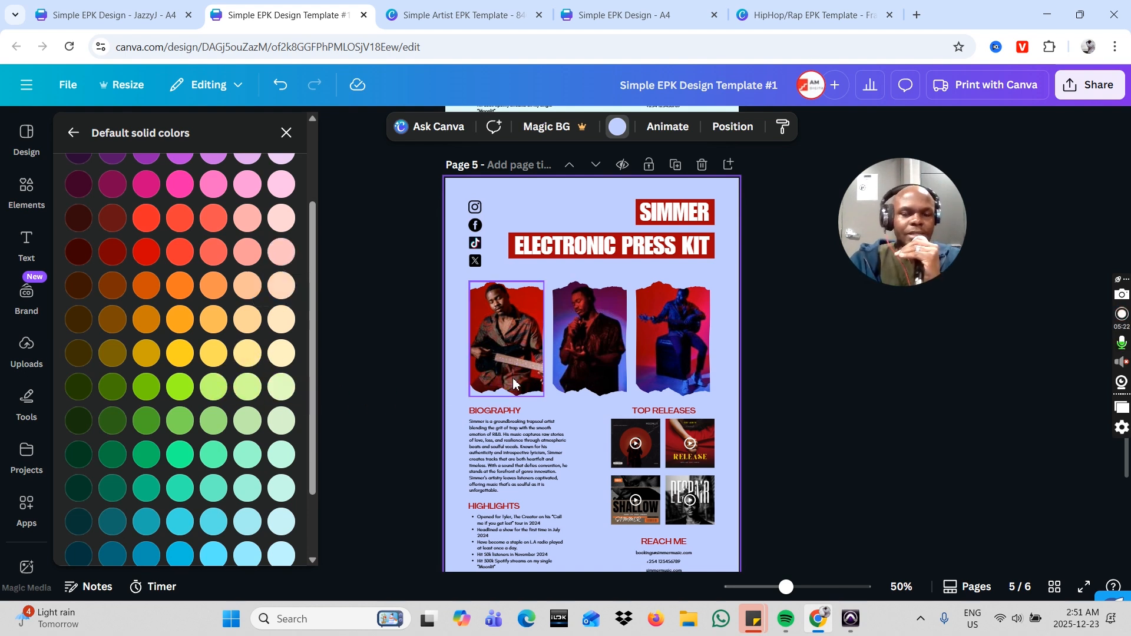
# Compare page 5 with the dark navy version of the press kit on page 6.
pyautogui.scroll(-1, 516, 385)
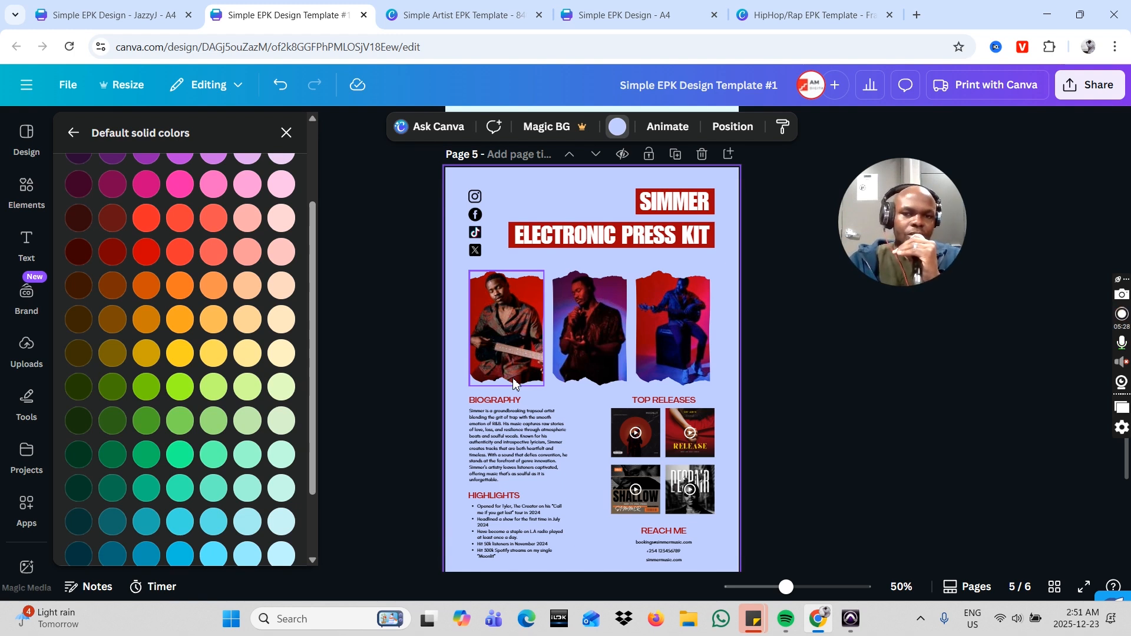
pyautogui.scroll(-5, 514, 384)
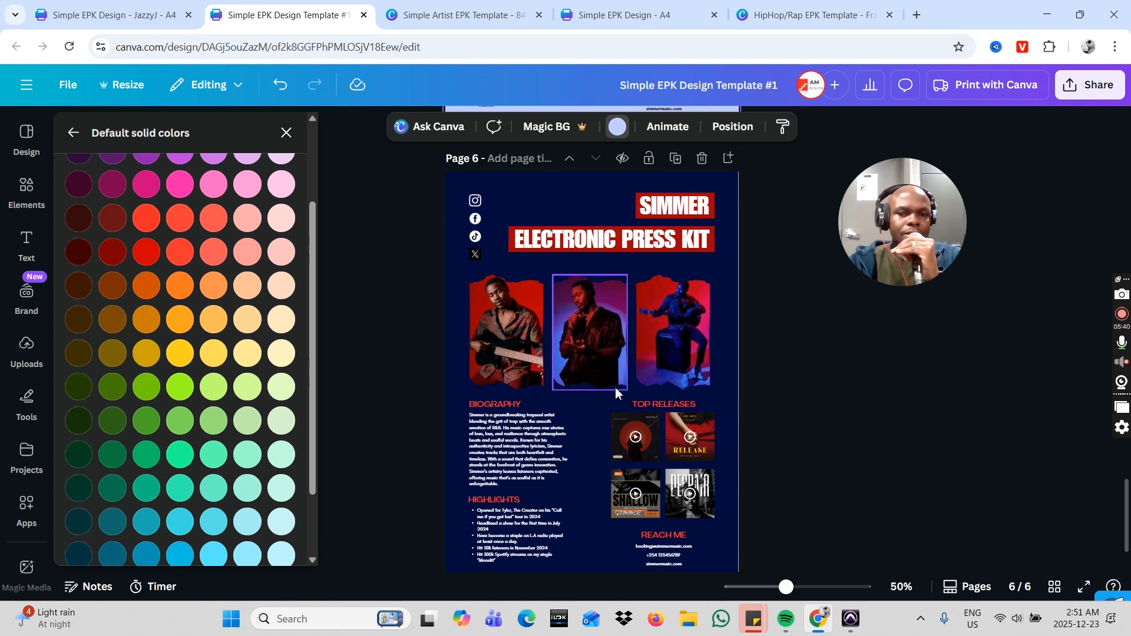
pyautogui.scroll(3, 615, 393)
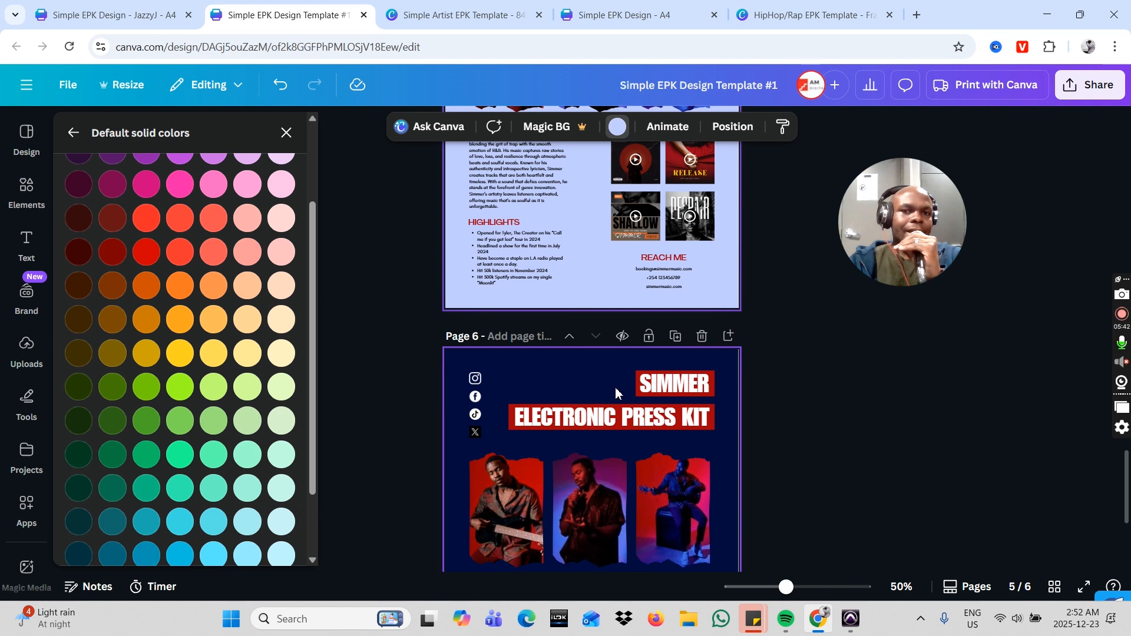
# Select page 6's background and apply the darkest navy blue from the default solid colors.
pyautogui.scroll(1, 538, 230)
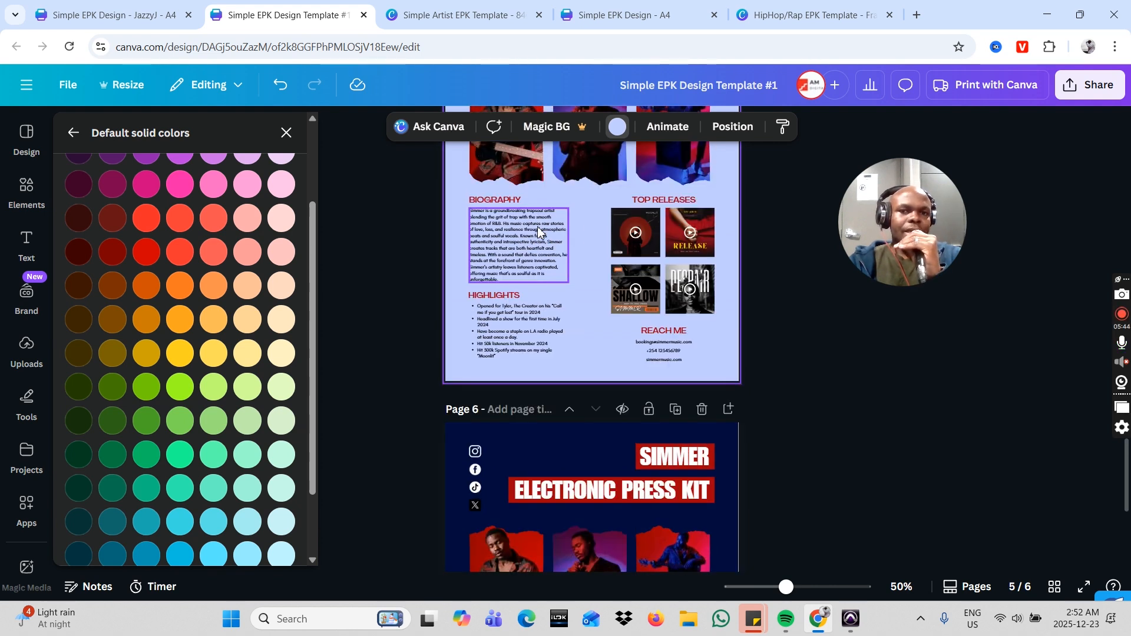
pyautogui.scroll(3, 538, 226)
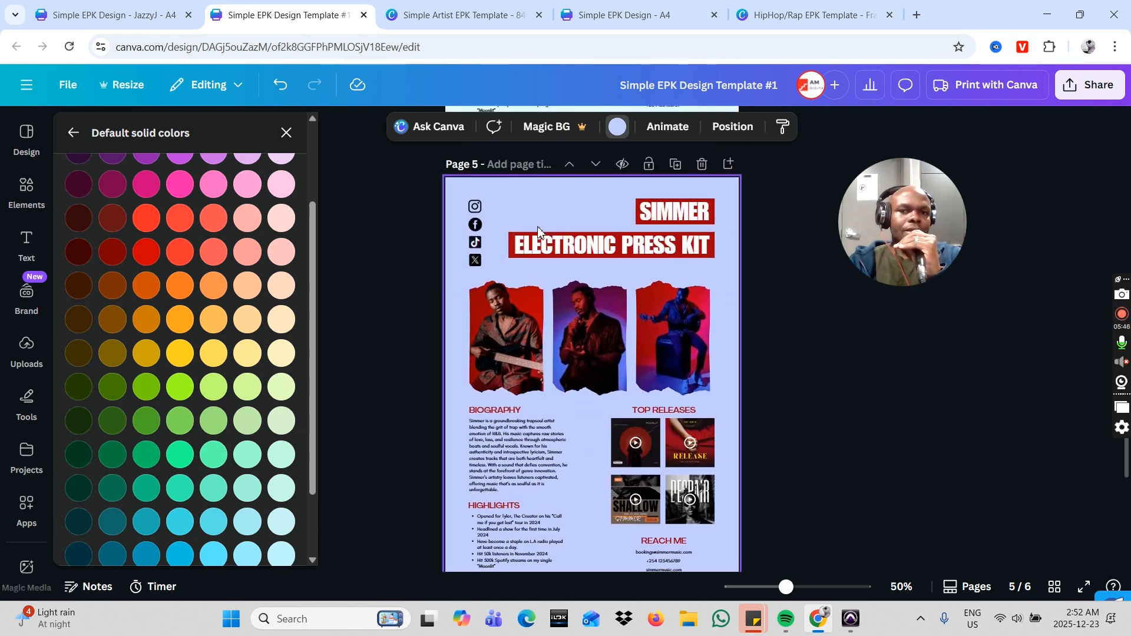
pyautogui.scroll(-4, 538, 226)
pyautogui.scroll(-3, 537, 226)
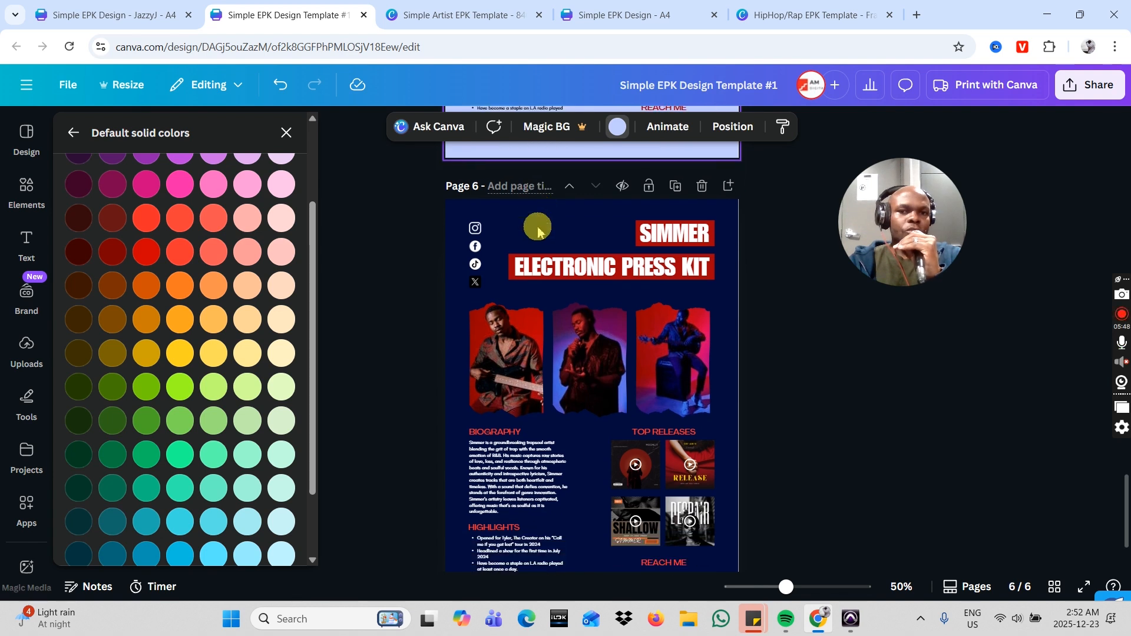
pyautogui.click(577, 226)
pyautogui.scroll(3, 159, 323)
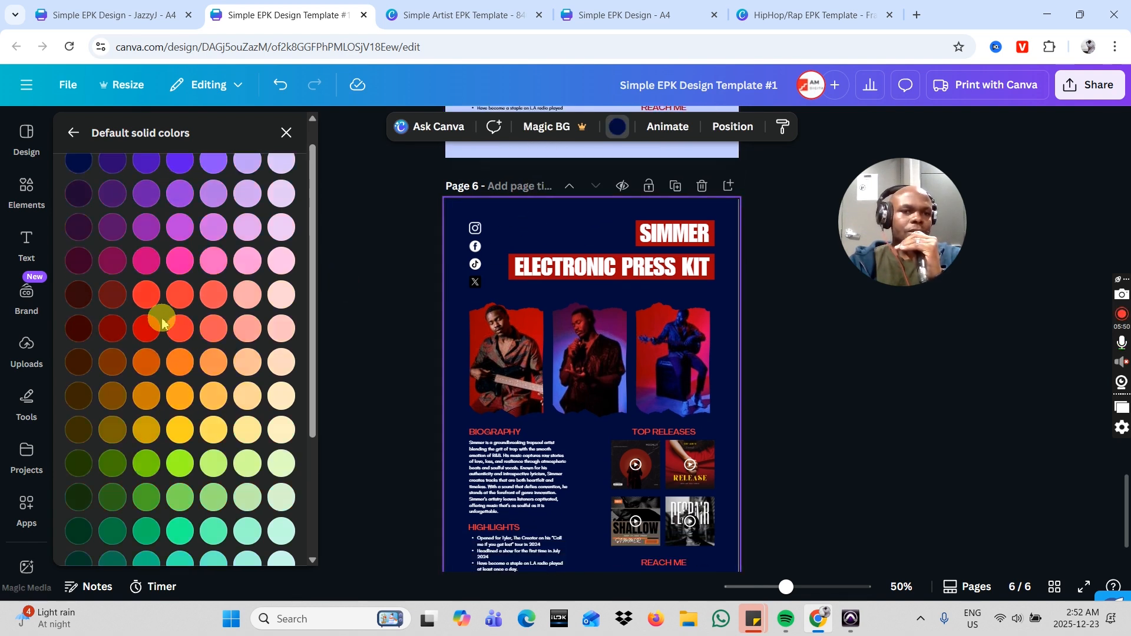
pyautogui.click(83, 168)
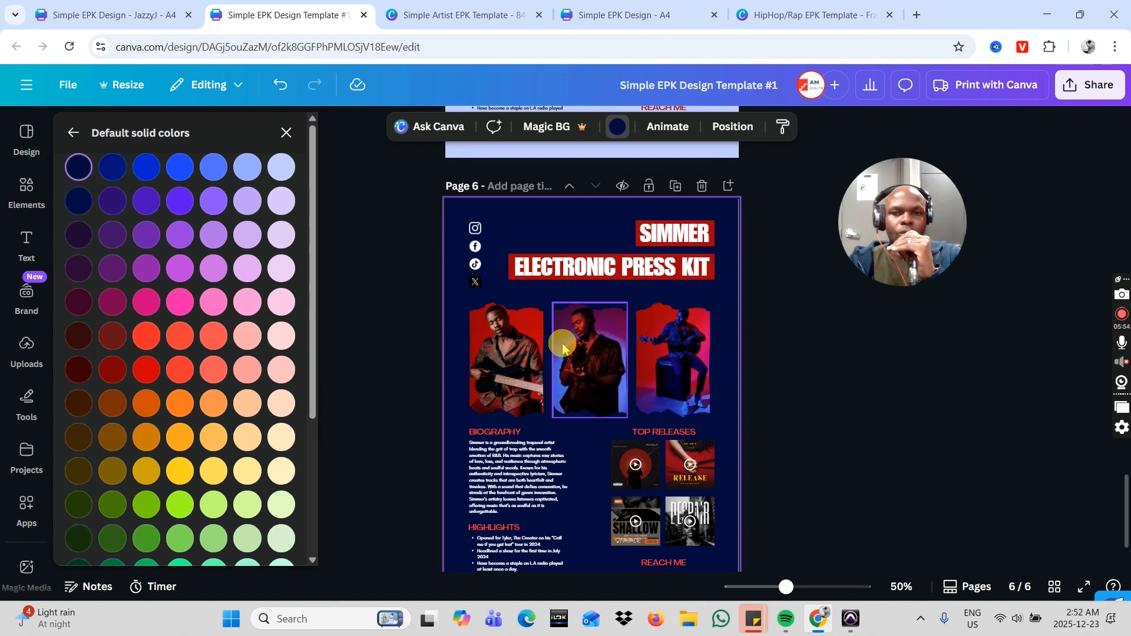
# Select page 6's Biography heading and body text to examine their colors, comparing the heading with its page 5 version.
pyautogui.scroll(-2, 562, 342)
pyautogui.click(500, 361)
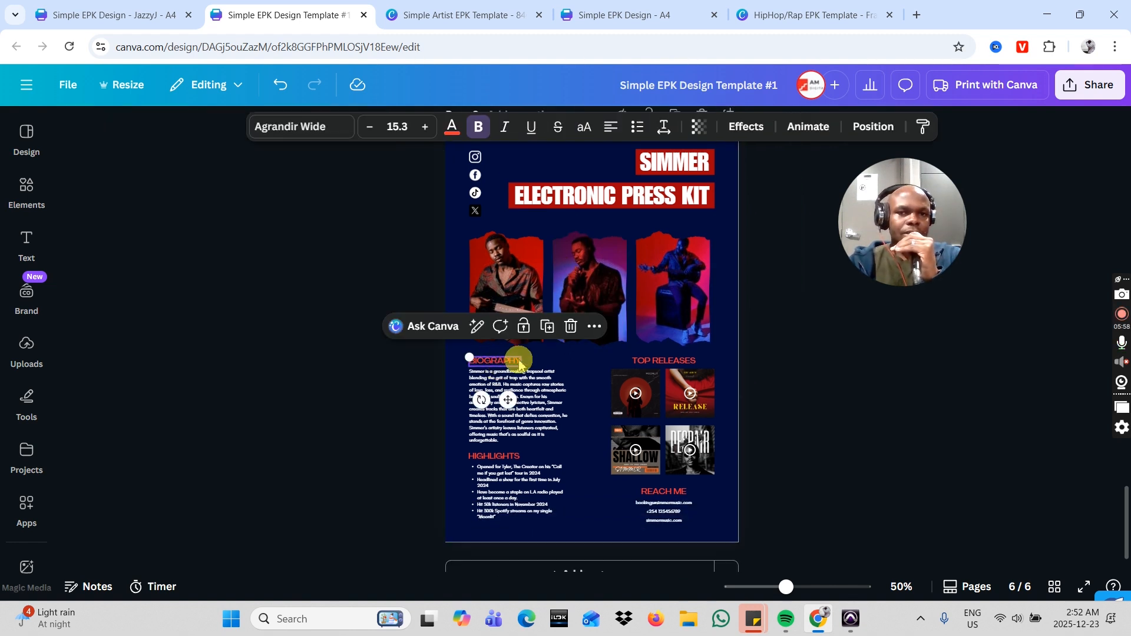
pyautogui.scroll(1, 517, 363)
pyautogui.scroll(5, 519, 364)
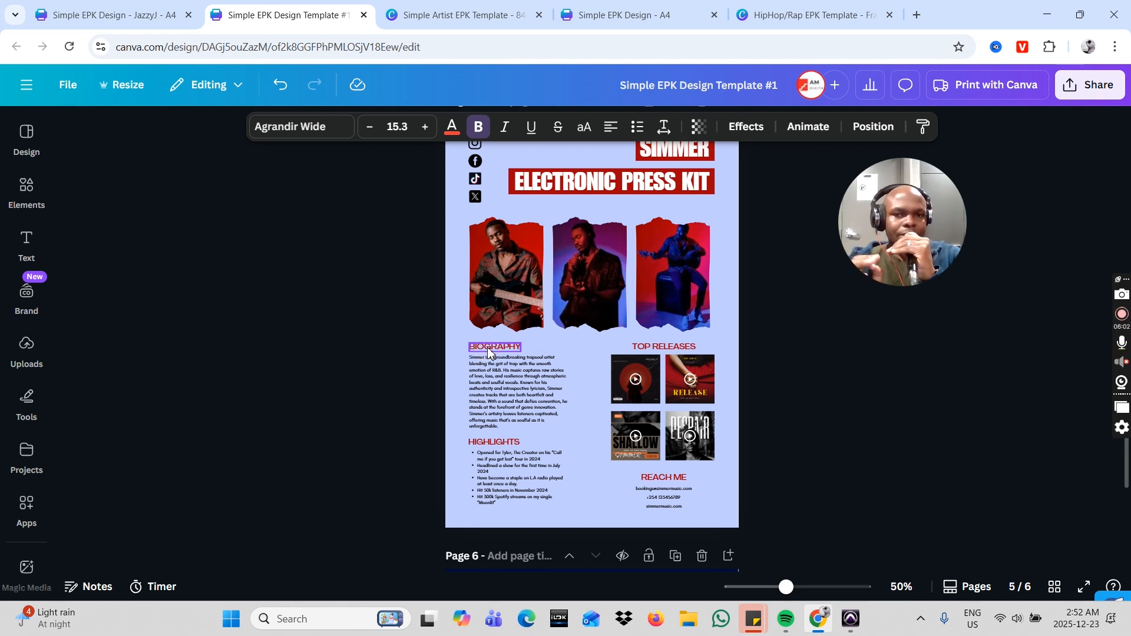
pyautogui.scroll(-5, 488, 351)
pyautogui.click(508, 337)
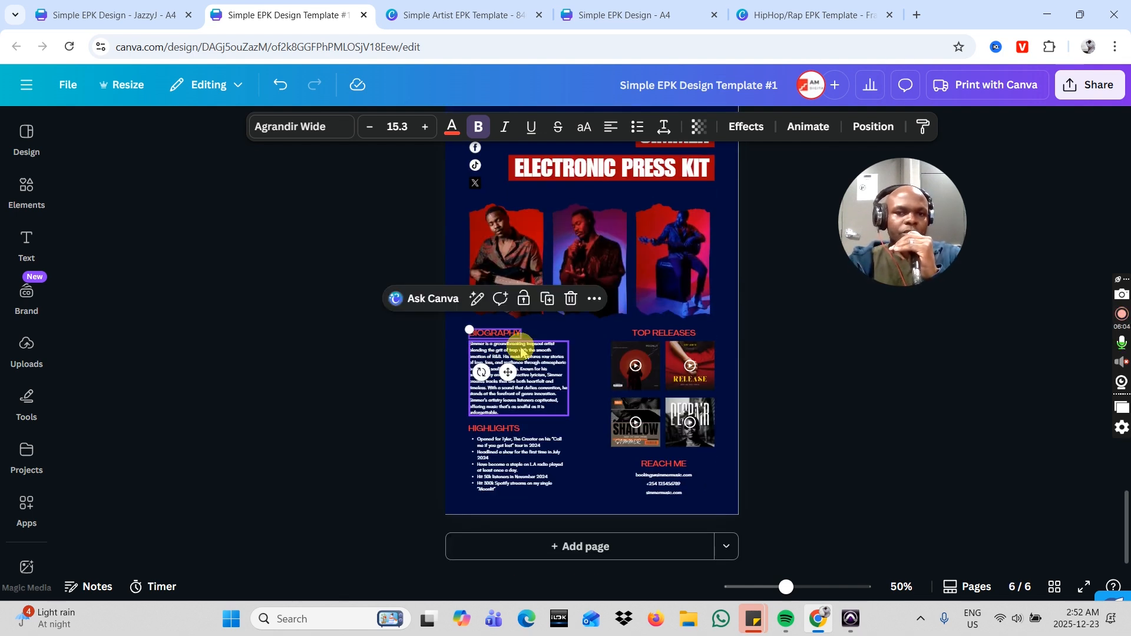
pyautogui.click(548, 371)
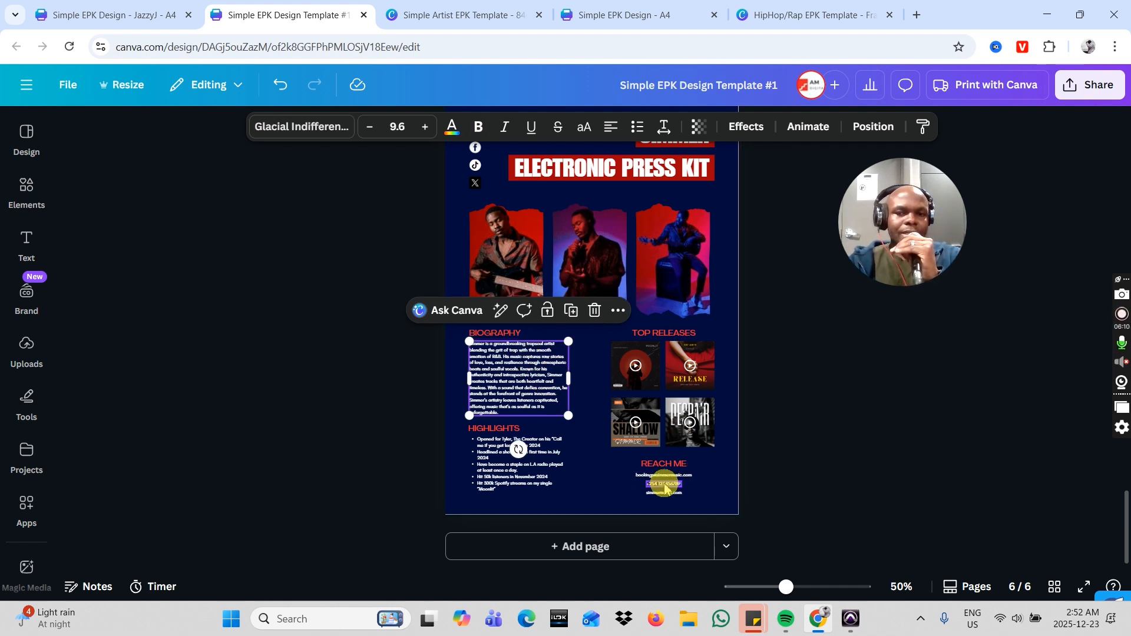
# Compare the social media icons on page 5 with those on page 6, and review the rest of the navy page.
pyautogui.scroll(2, 578, 483)
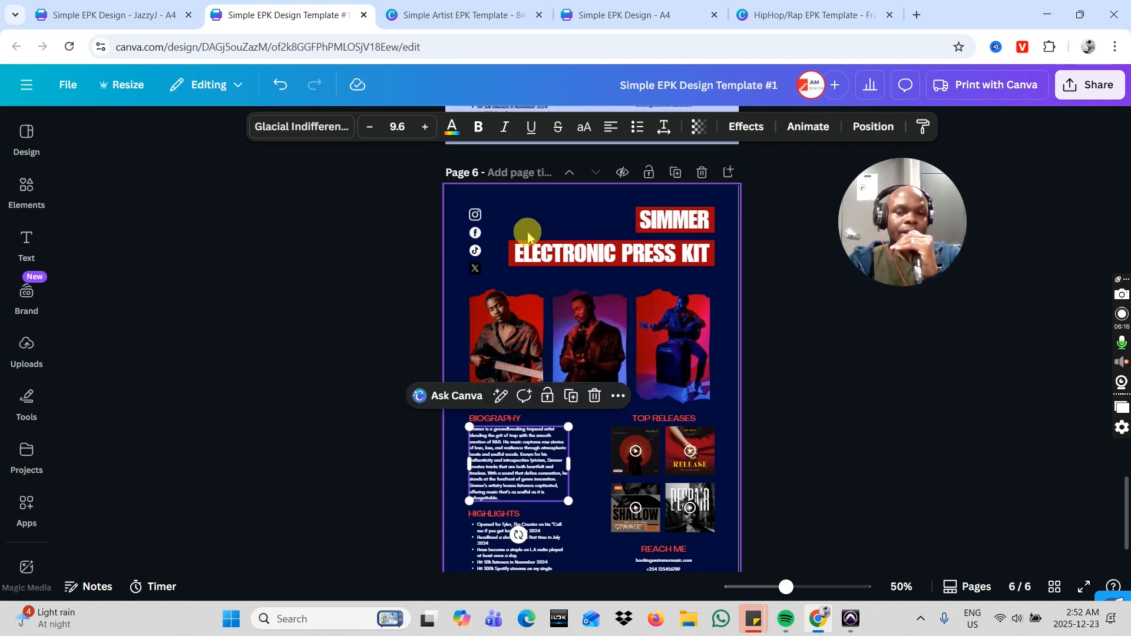
pyautogui.scroll(8, 548, 229)
pyautogui.scroll(3, 571, 230)
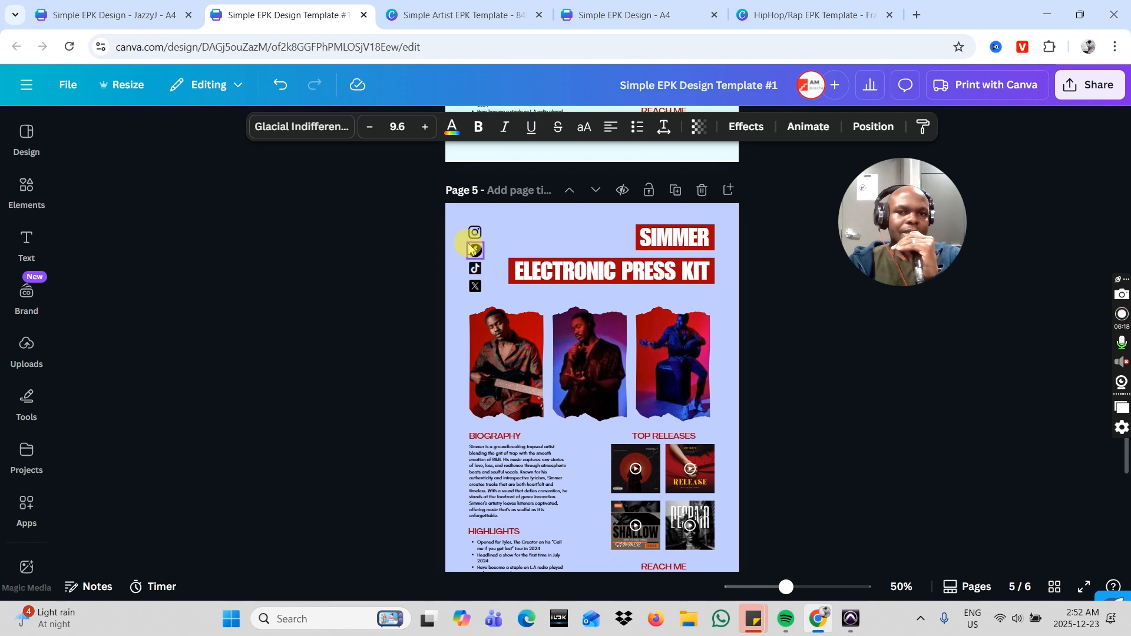
pyautogui.scroll(-9, 463, 283)
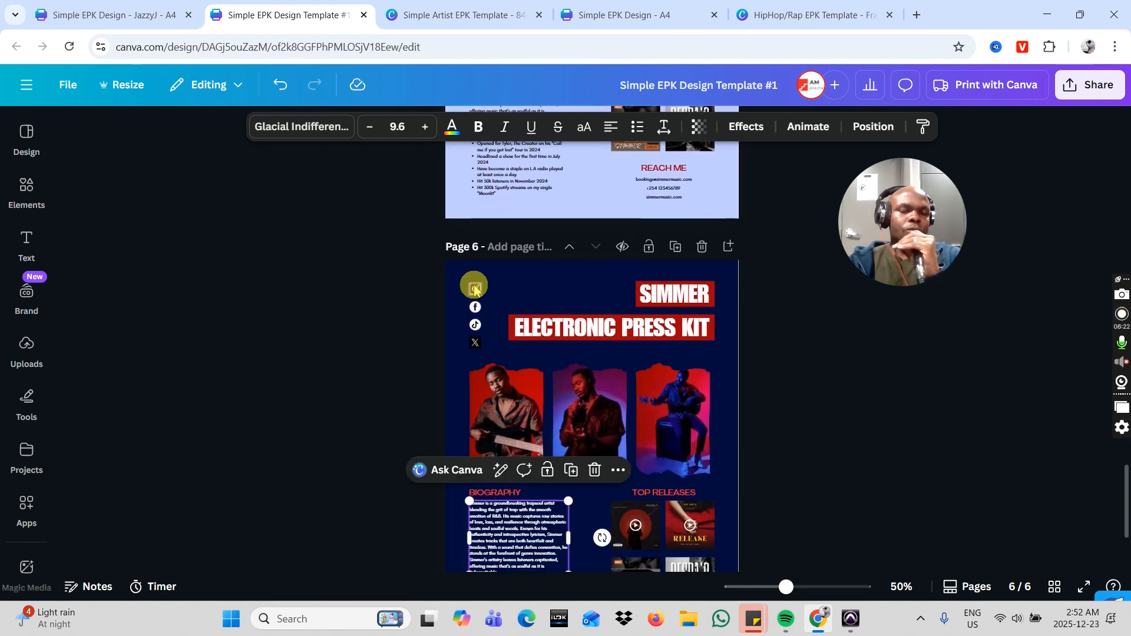
pyautogui.scroll(-2, 614, 367)
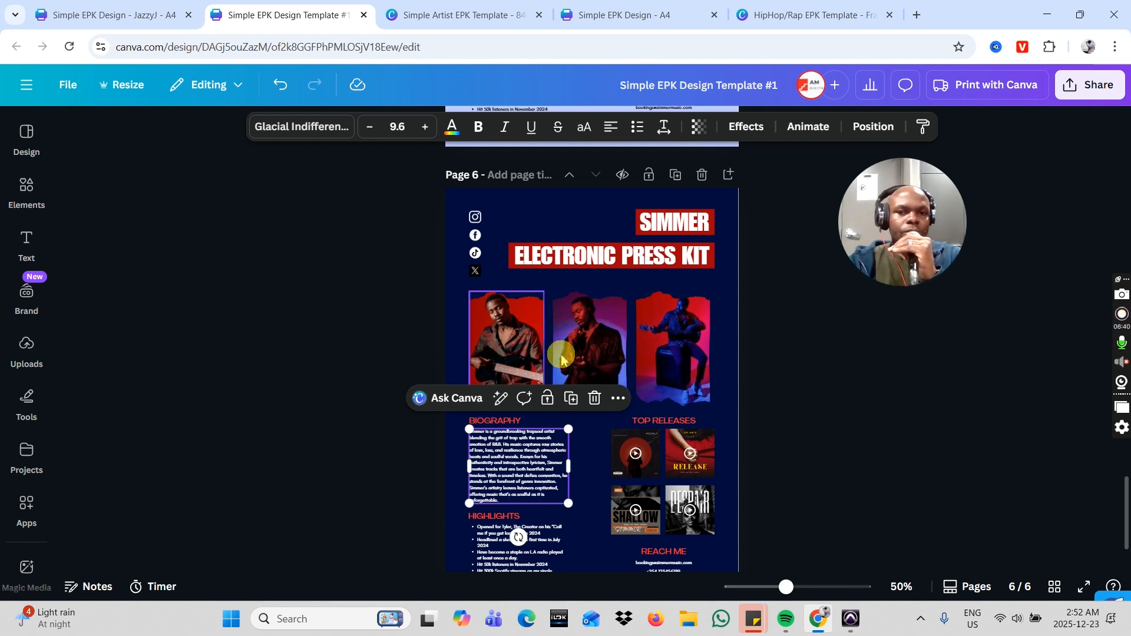
pyautogui.scroll(-2, 601, 356)
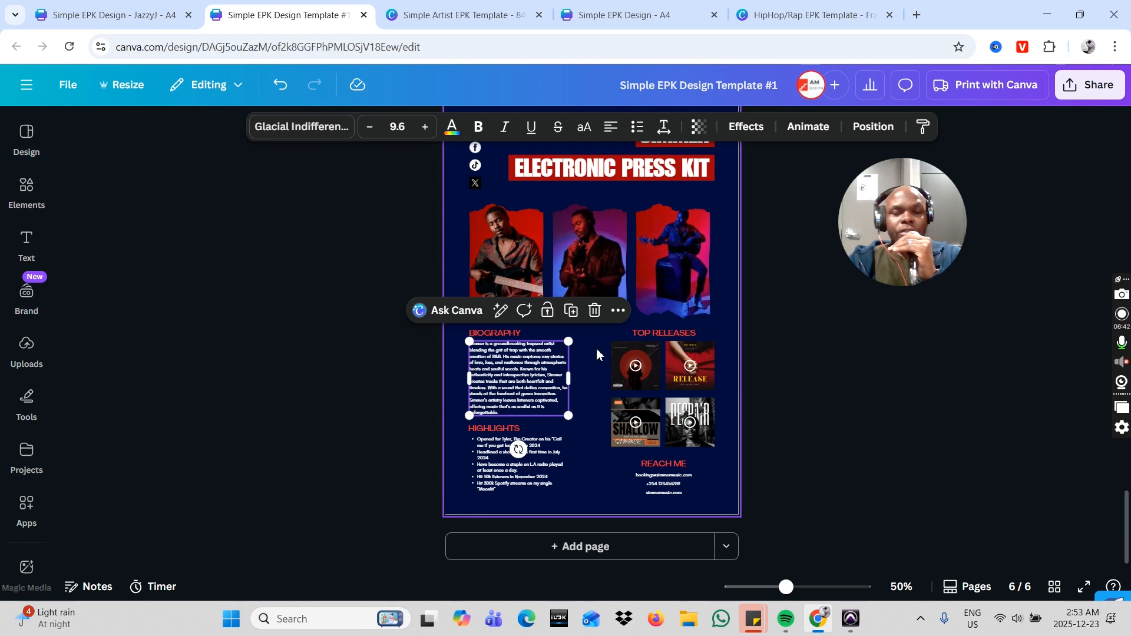